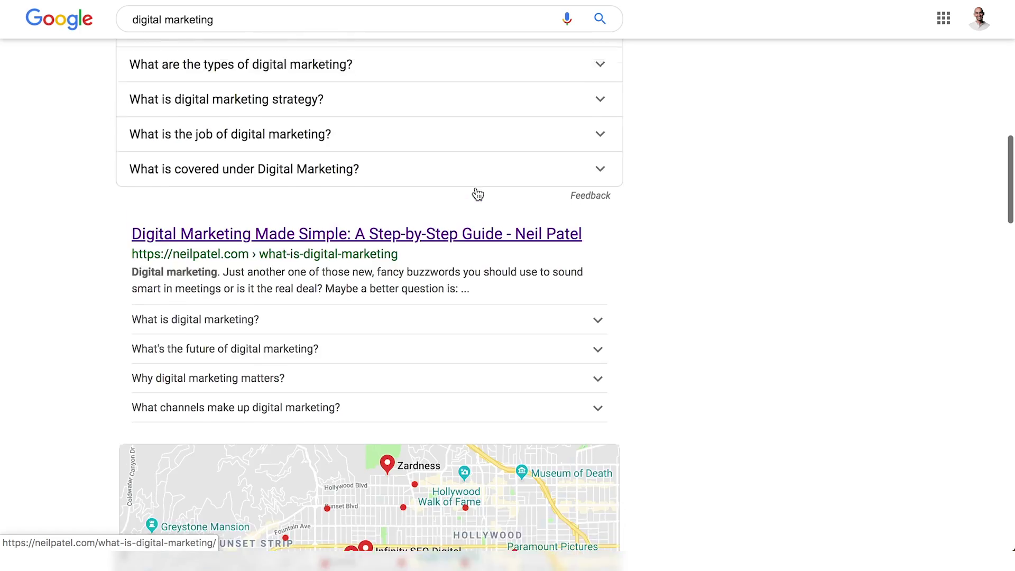
pyautogui.scroll(5, 476, 193)
pyautogui.scroll(10, 476, 193)
pyautogui.scroll(-10, 476, 192)
pyautogui.scroll(-5, 477, 193)
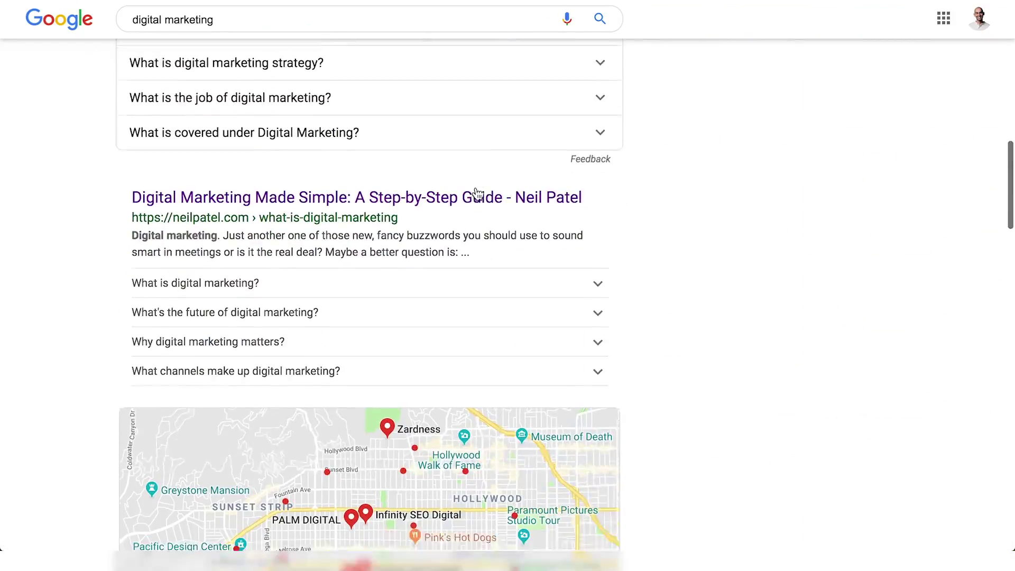
pyautogui.scroll(-1, 476, 193)
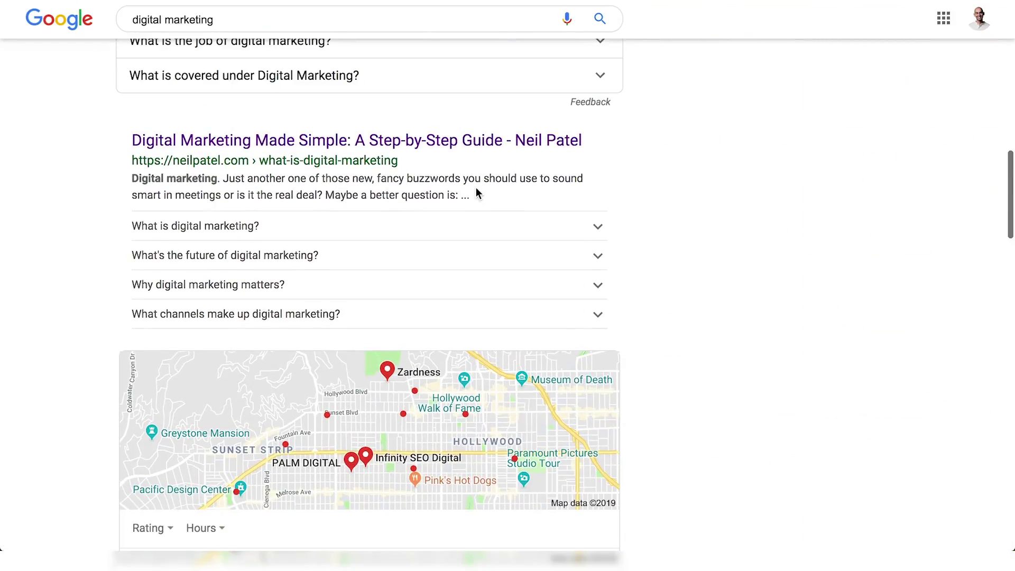
pyautogui.click(452, 230)
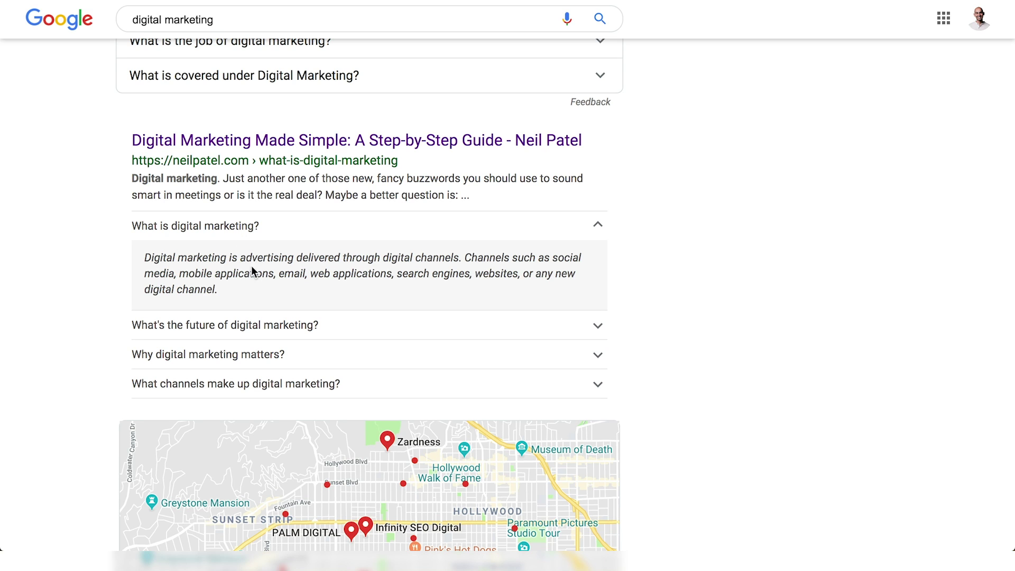
pyautogui.click(288, 233)
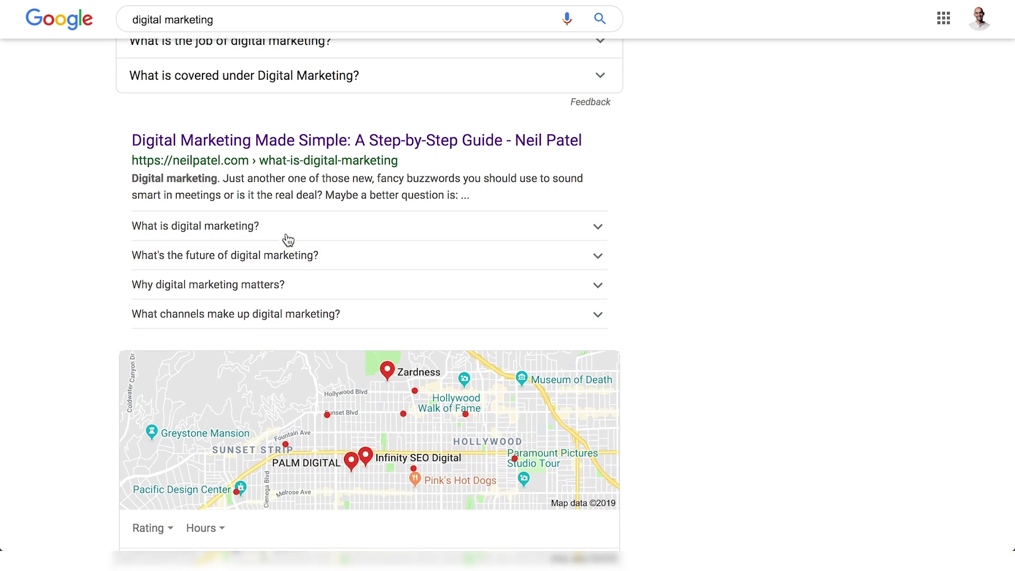
pyautogui.click(286, 262)
pyautogui.click(287, 263)
pyautogui.click(283, 289)
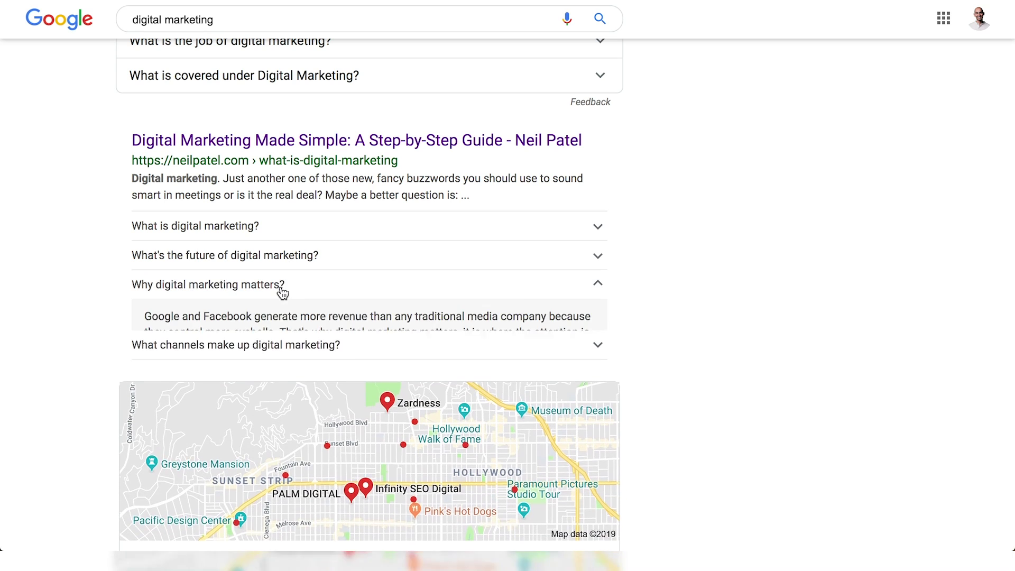
pyautogui.click(284, 289)
pyautogui.click(286, 318)
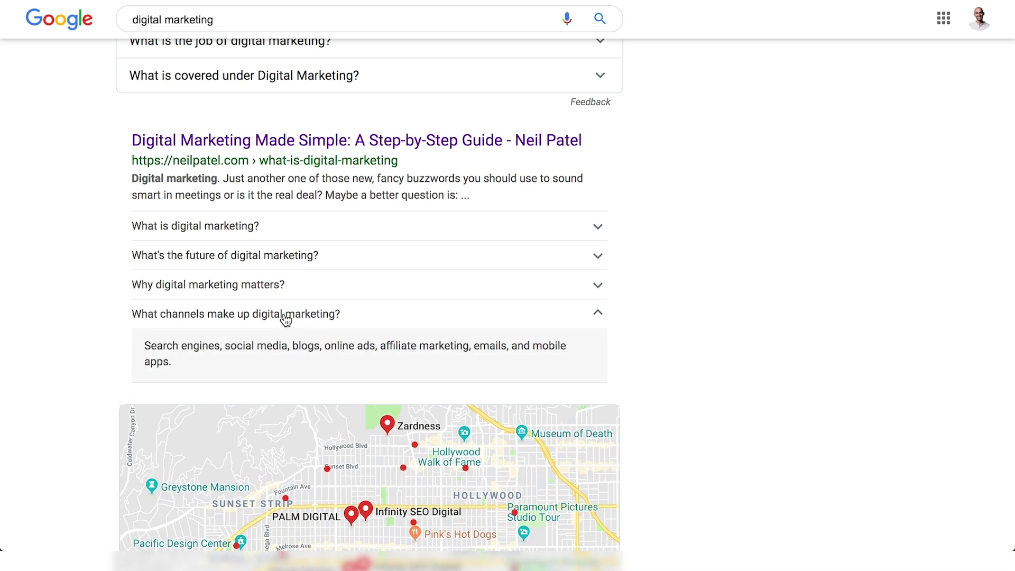
pyautogui.click(286, 317)
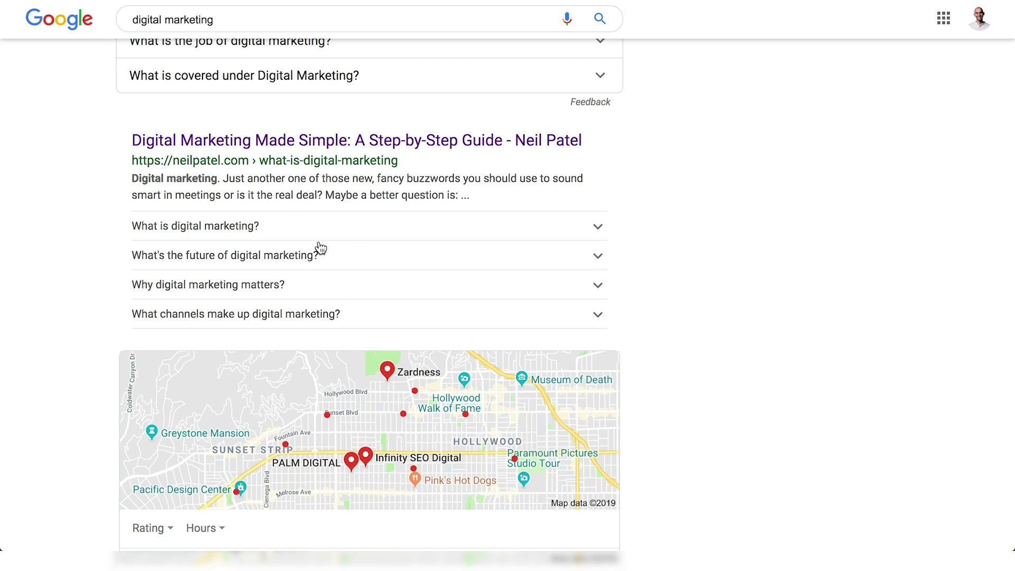
pyautogui.scroll(3, 321, 250)
pyautogui.scroll(5, 321, 250)
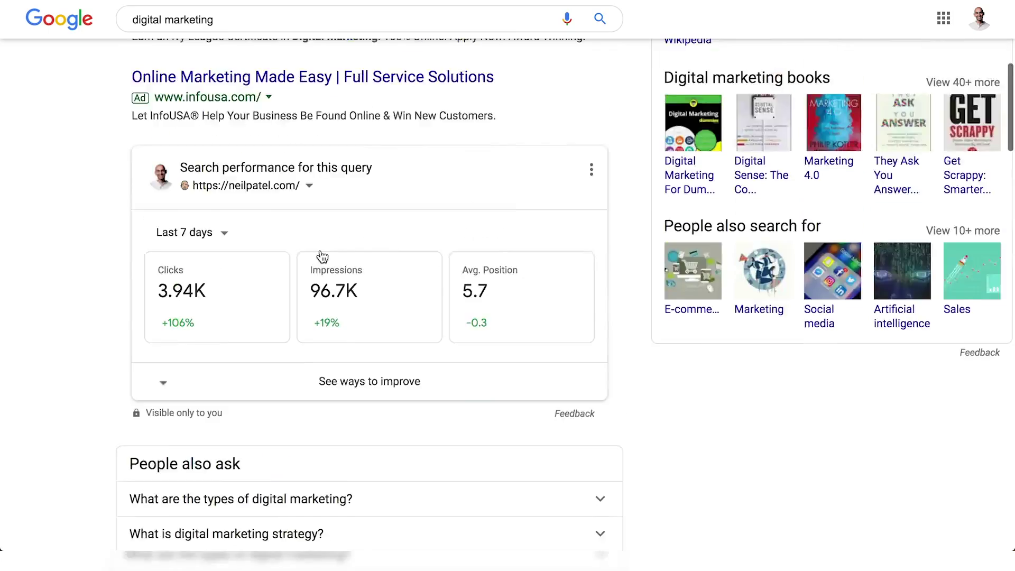
pyautogui.scroll(4, 321, 249)
pyautogui.scroll(2, 315, 142)
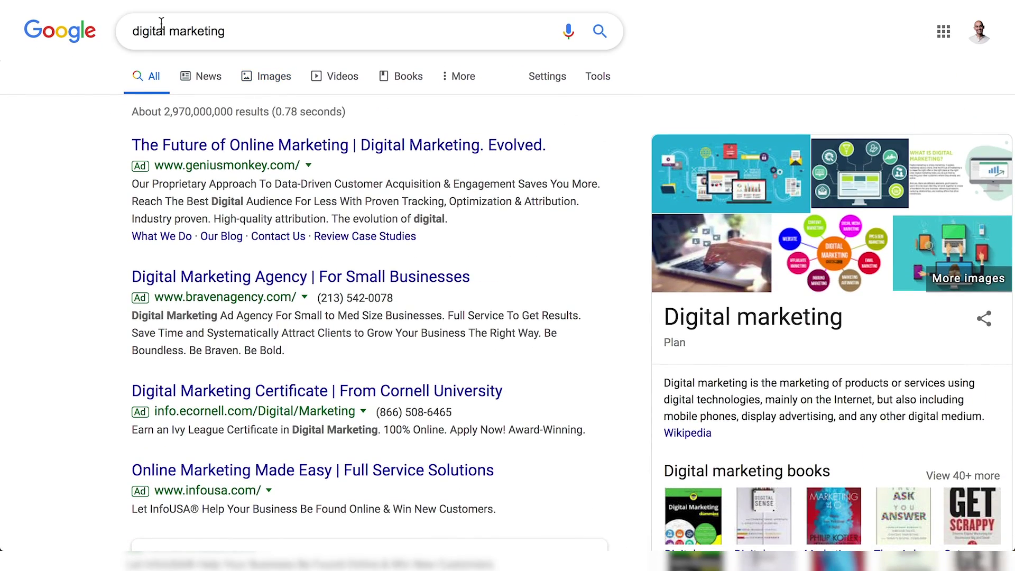
# Step: Search Google for 'affiliate marketing', then expand and collapse 'How do I become an affiliate marketer?'
pyautogui.doubleClick(162, 29)
pyautogui.write('affilia')
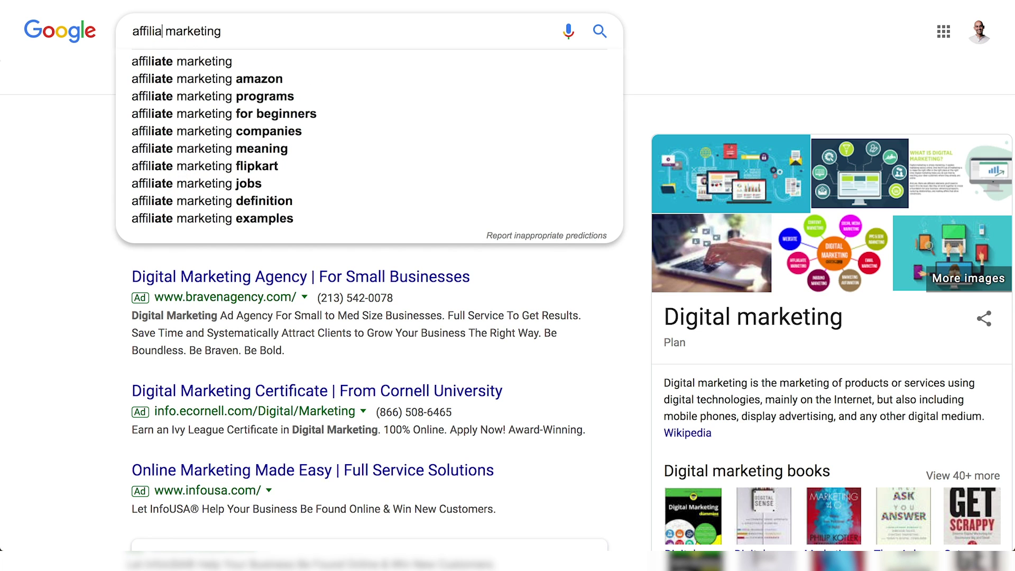
pyautogui.write('te')
pyautogui.press('Return')
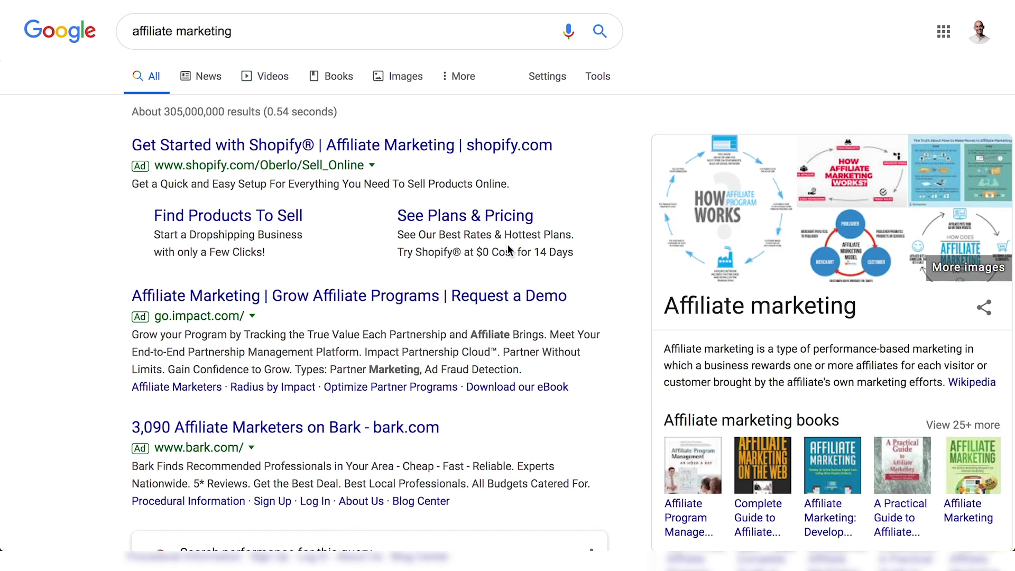
pyautogui.scroll(-2, 508, 247)
pyautogui.scroll(-3, 508, 246)
pyautogui.scroll(-3, 508, 247)
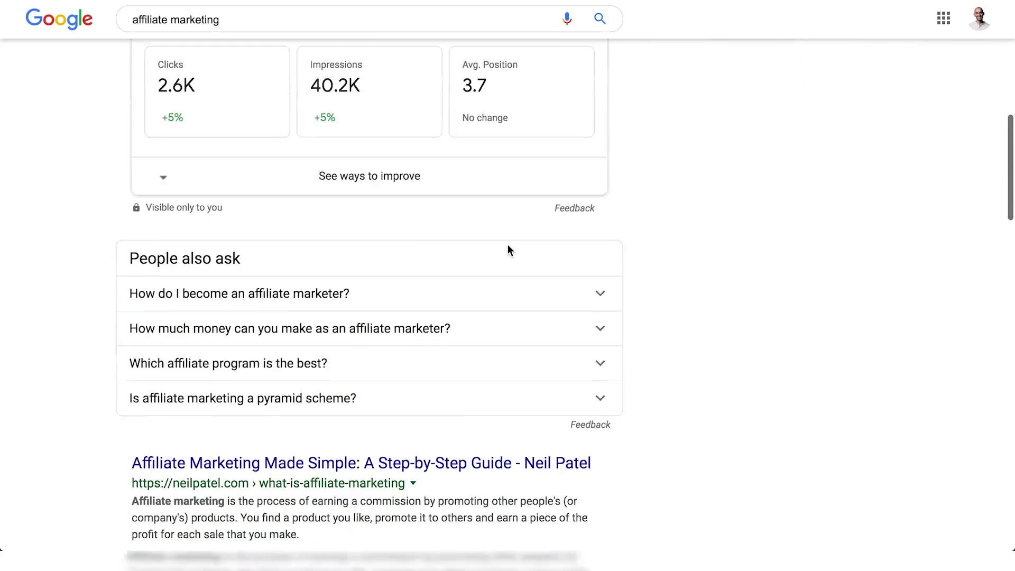
pyautogui.scroll(-3, 508, 251)
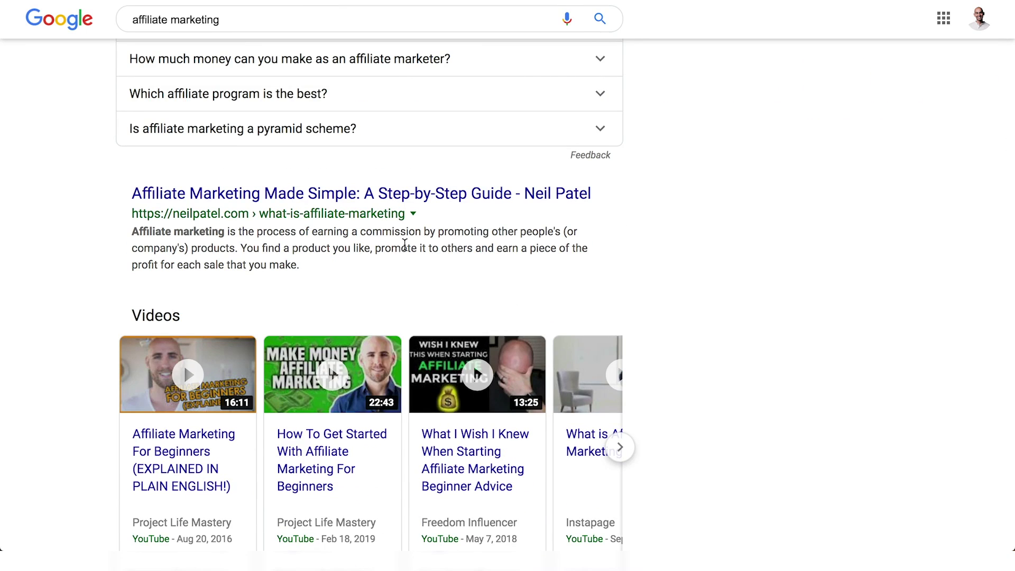
pyautogui.scroll(2, 460, 246)
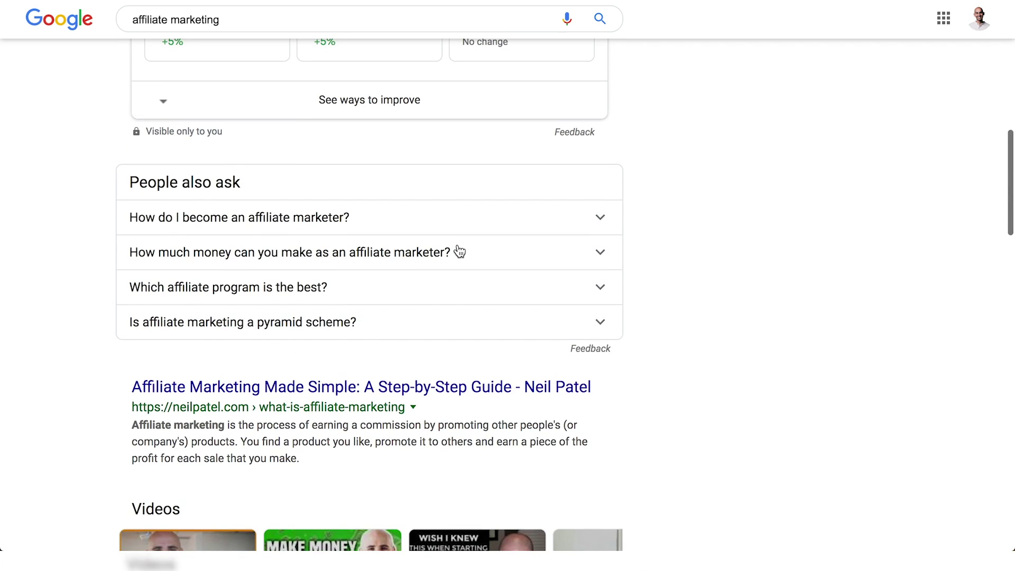
pyautogui.click(425, 225)
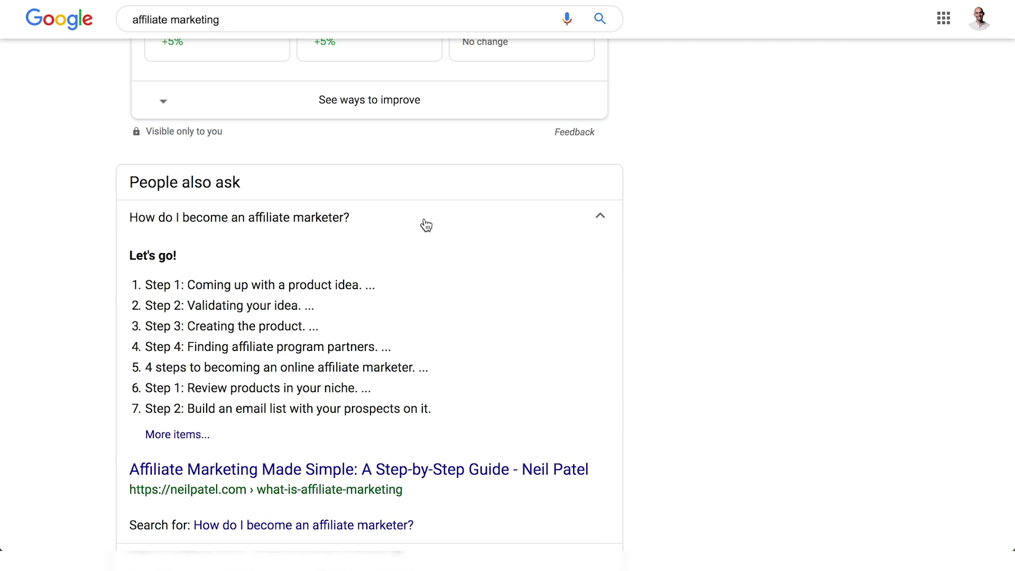
pyautogui.click(426, 225)
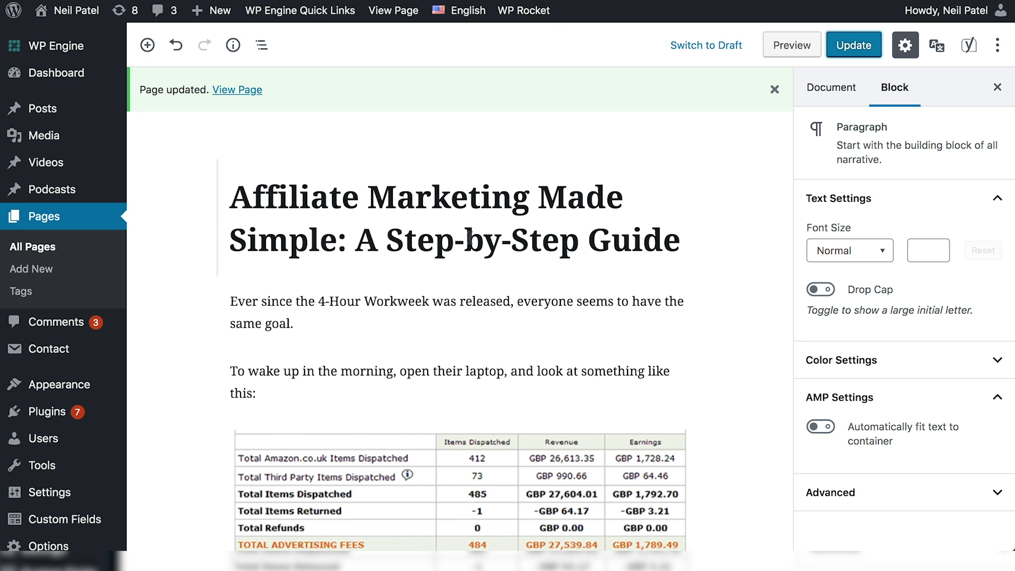
pyautogui.scroll(-10, 464, 243)
pyautogui.scroll(-10, 773, 284)
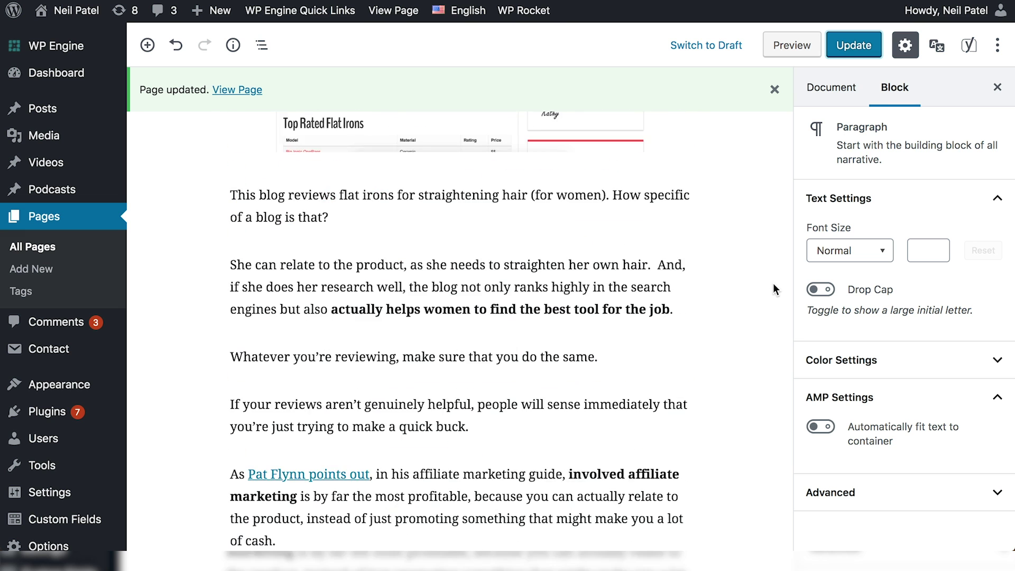
pyautogui.scroll(-5, 773, 283)
pyautogui.scroll(-5, 703, 245)
pyautogui.scroll(-5, 703, 245)
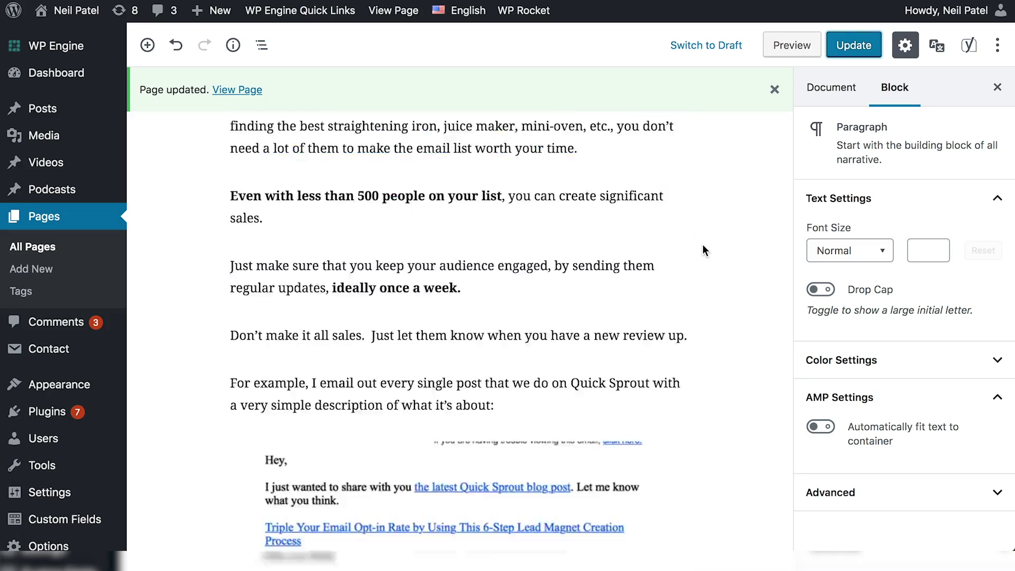
pyautogui.scroll(-5, 704, 245)
pyautogui.scroll(-5, 703, 245)
pyautogui.scroll(-5, 702, 250)
pyautogui.scroll(-5, 702, 250)
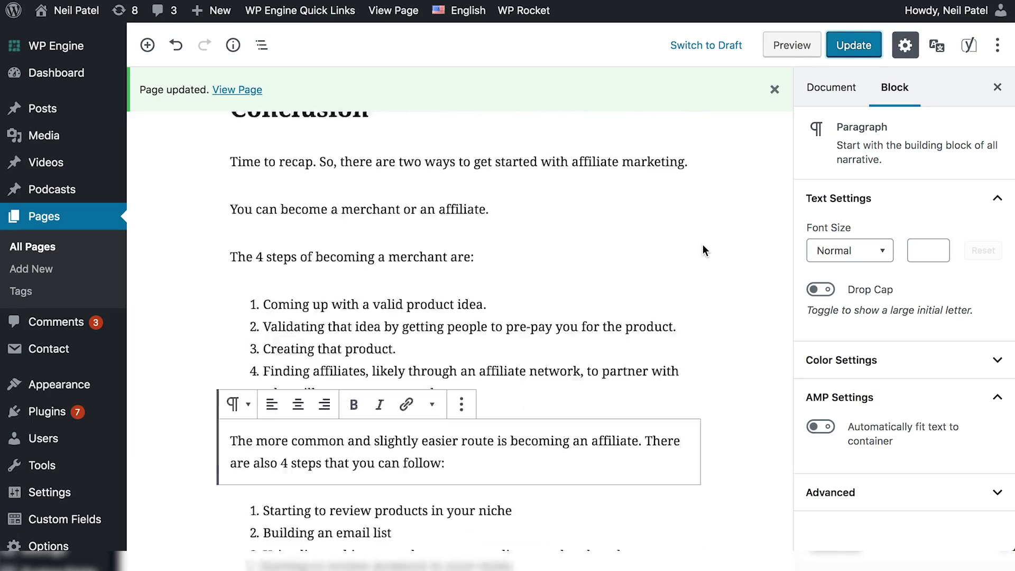
pyautogui.scroll(-5, 703, 250)
pyautogui.scroll(-5, 702, 249)
pyautogui.scroll(5, 702, 245)
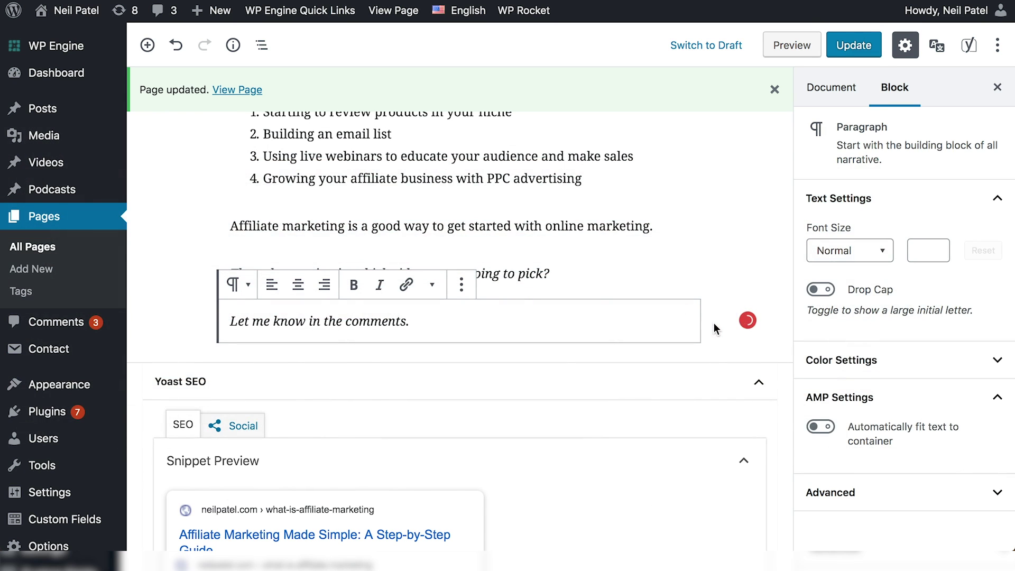
# Step: Open the block library at the end of the Affiliate Marketing page
pyautogui.click(148, 46)
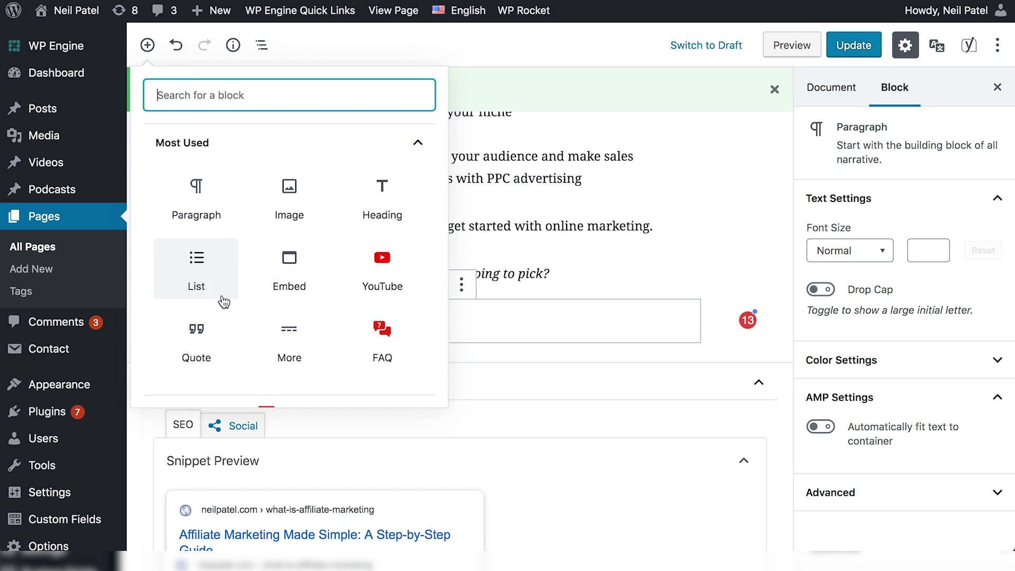
# Step: Insert an FAQ block answering 'What is affiliate marketing?' and add a second item
pyautogui.click(380, 336)
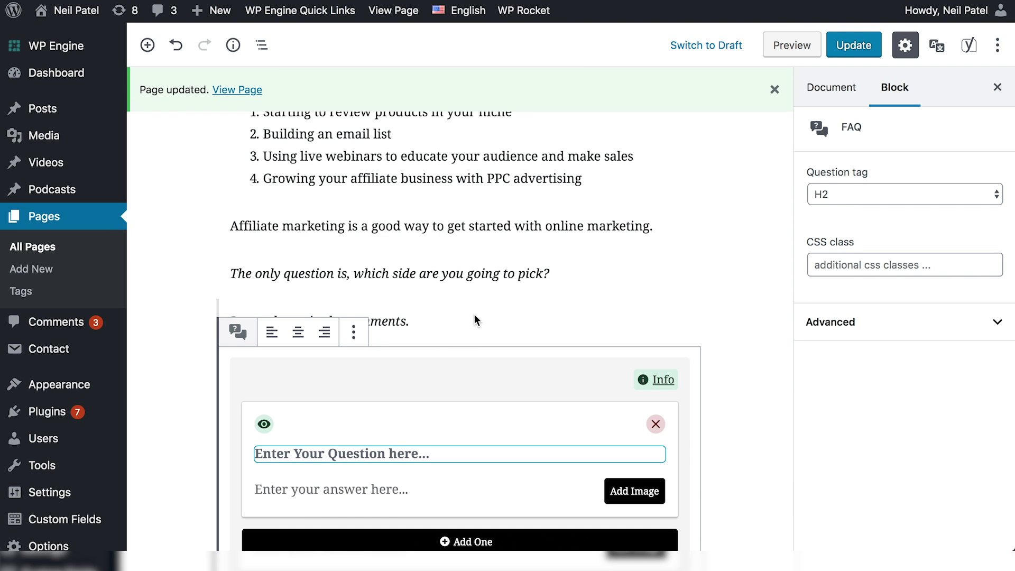
pyautogui.scroll(-3, 418, 444)
pyautogui.scroll(-2, 437, 366)
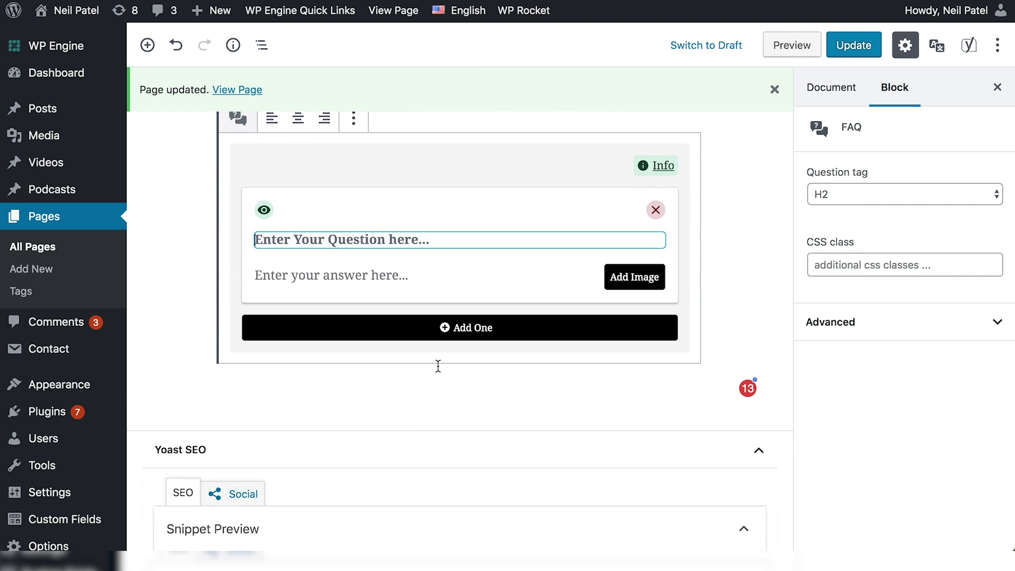
pyautogui.write('What is affiliate marketing')
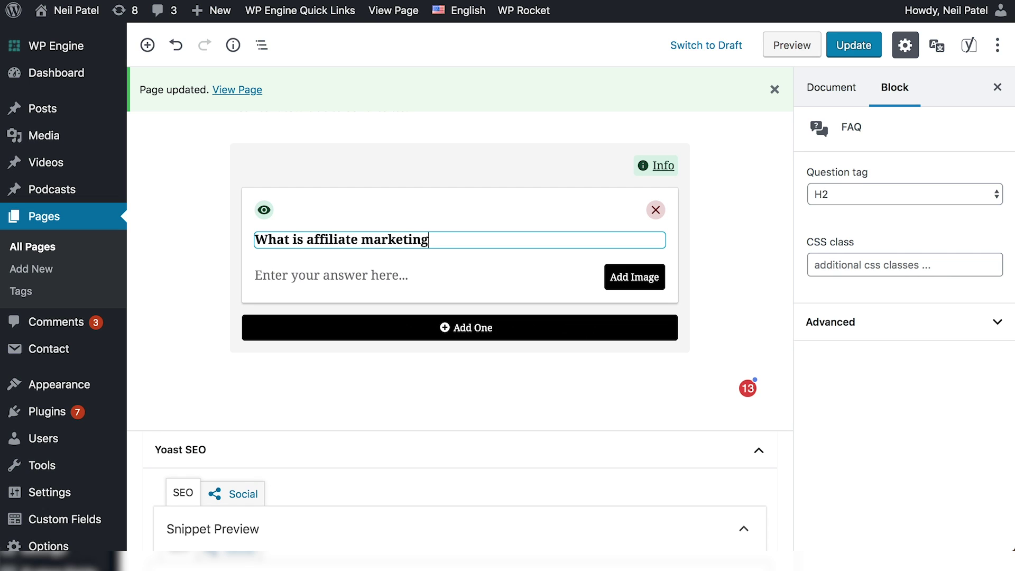
pyautogui.write('?')
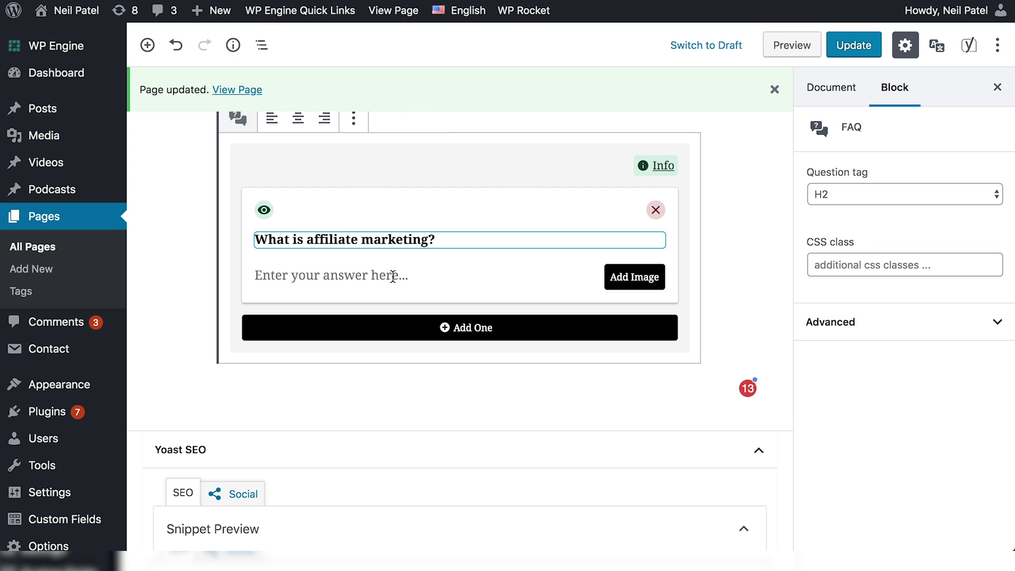
pyautogui.click(393, 277)
pyautogui.write("Affiliate marketing is the process of earning income every time you promote someone elses products or services. If you generate a sale for the company, you get paid. If you don't generate a sale, you do not get paid.")
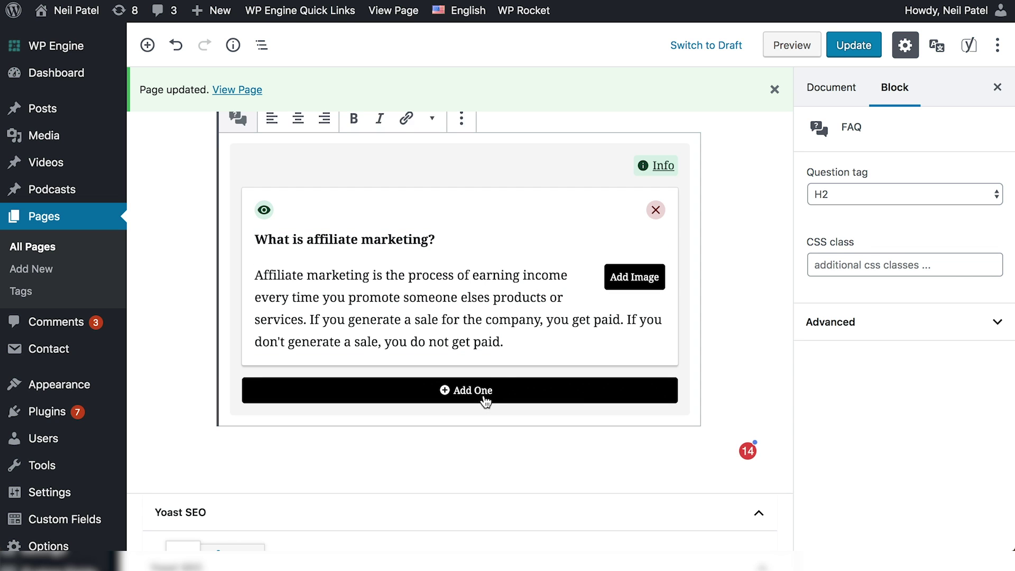
pyautogui.click(481, 390)
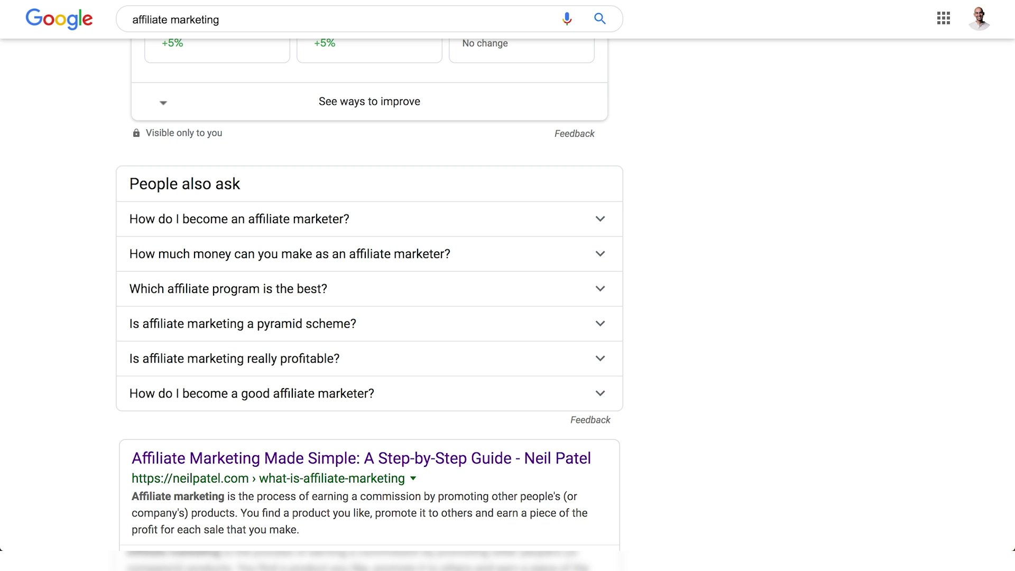
pyautogui.scroll(3, 504, 158)
pyautogui.scroll(5, 505, 158)
pyautogui.scroll(1, 476, 162)
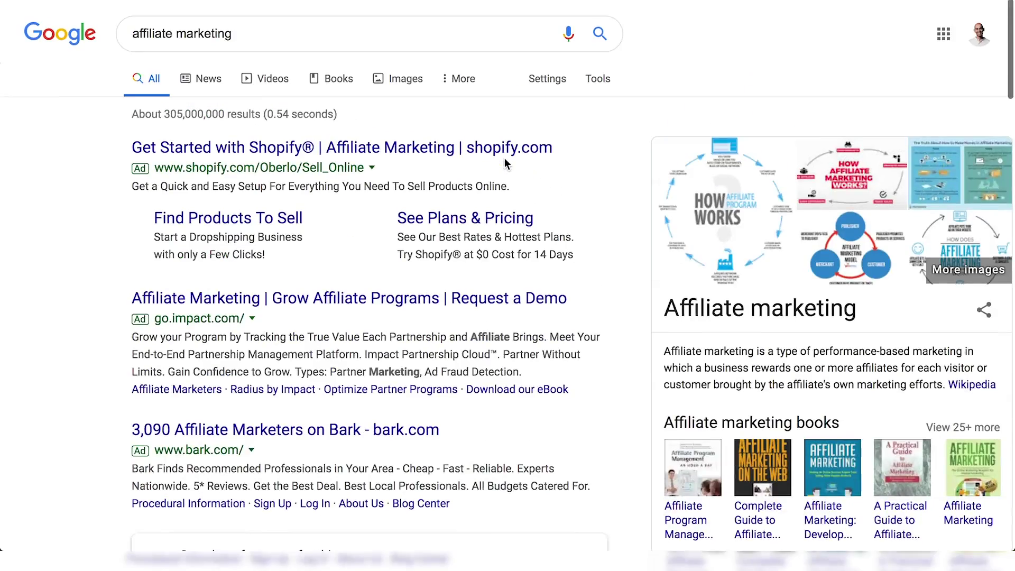
pyautogui.scroll(-2, 471, 166)
pyautogui.scroll(-3, 457, 165)
pyautogui.scroll(-3, 458, 165)
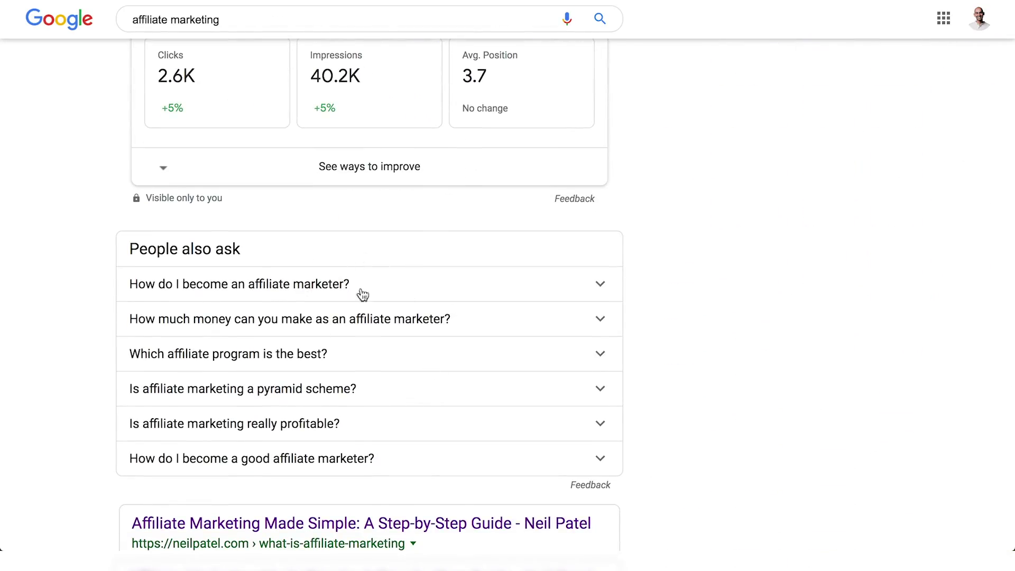
# Step: Expand and collapse the 'Which affiliate program is the best?' and affiliate earnings answers
pyautogui.click(449, 356)
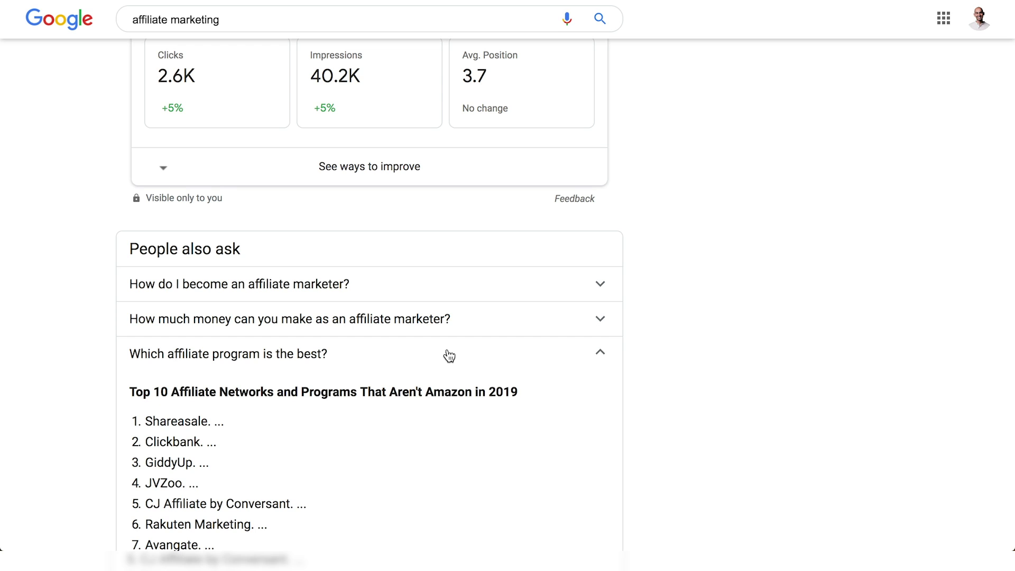
pyautogui.click(449, 356)
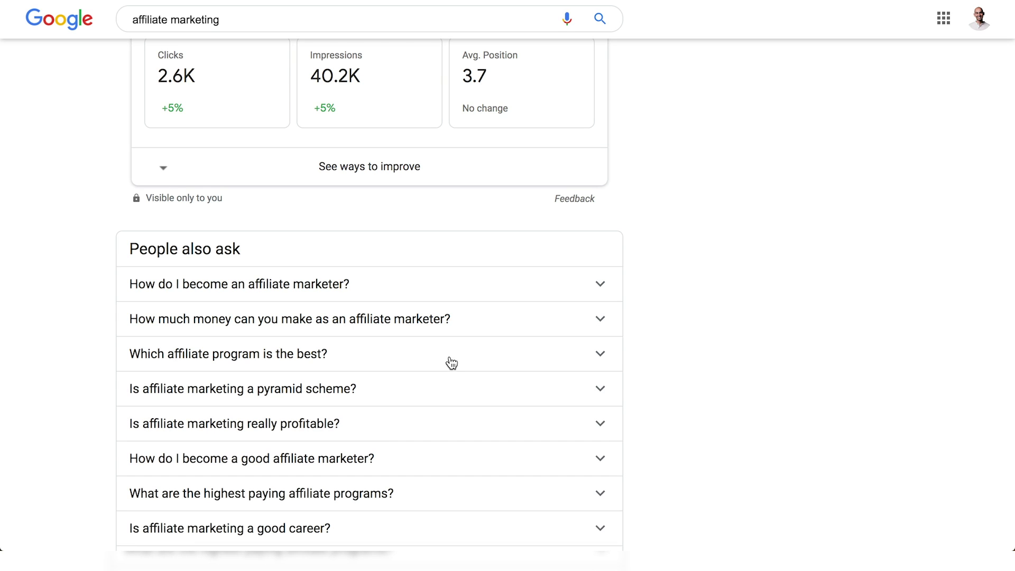
pyautogui.click(447, 323)
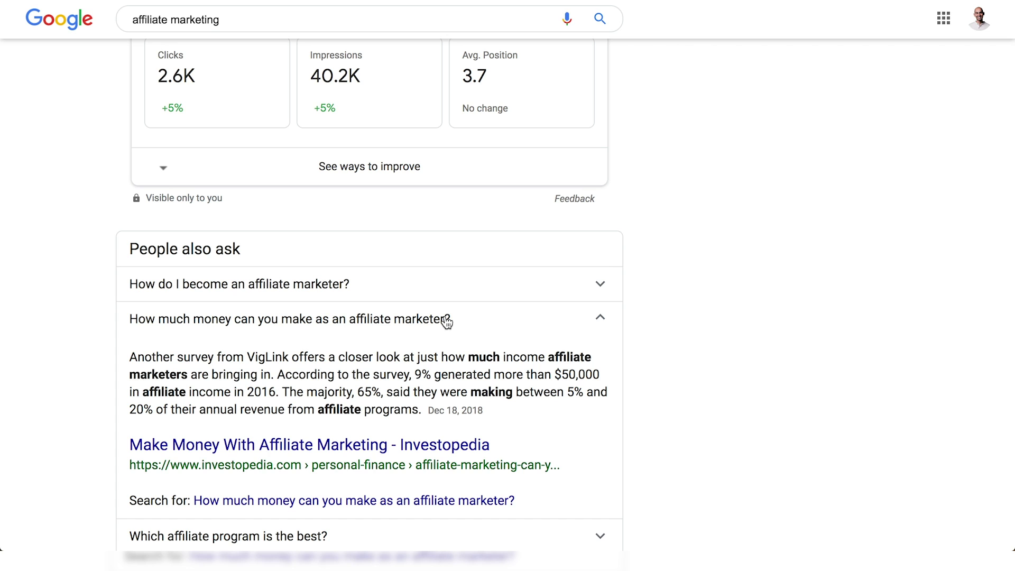
pyautogui.click(447, 323)
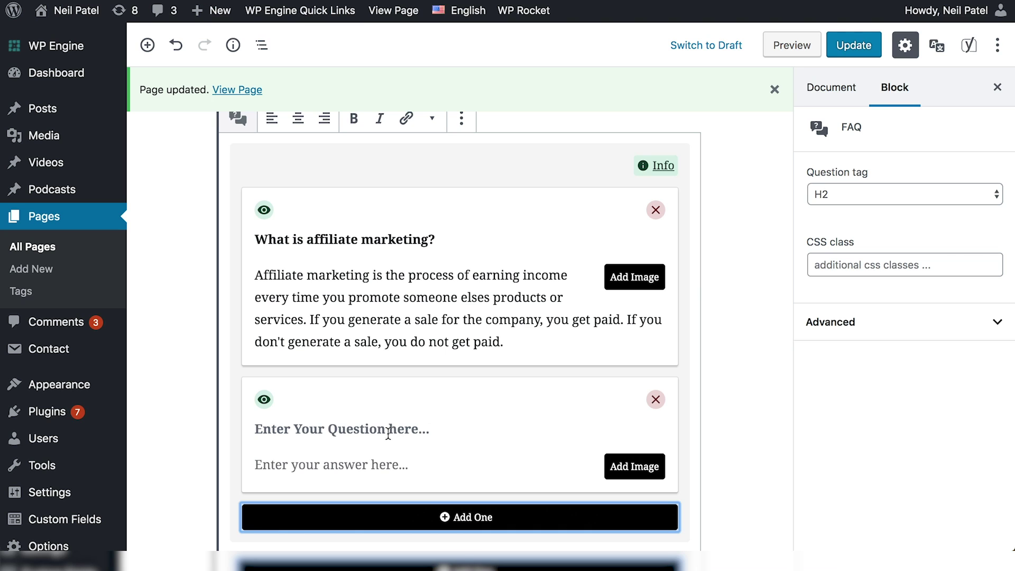
# Step: Write the affiliate marketer earnings question and answer, and add a third FAQ item
pyautogui.click(388, 429)
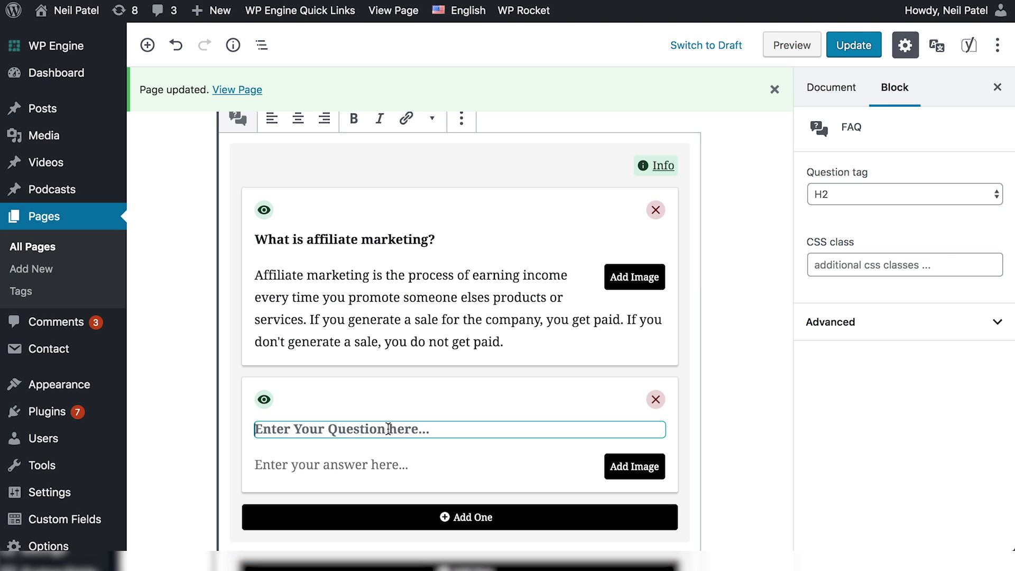
pyautogui.write('How ma')
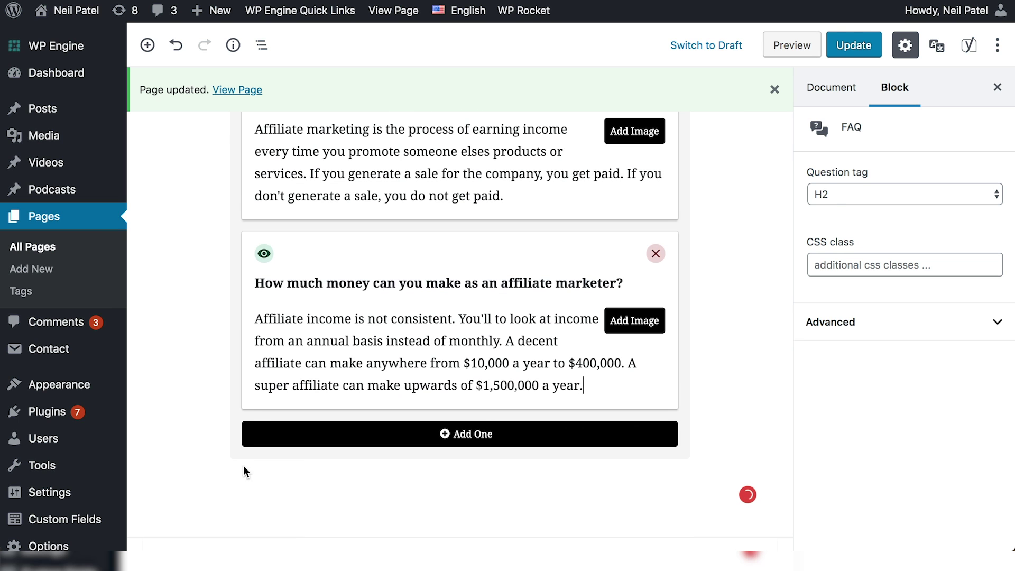
pyautogui.click(336, 445)
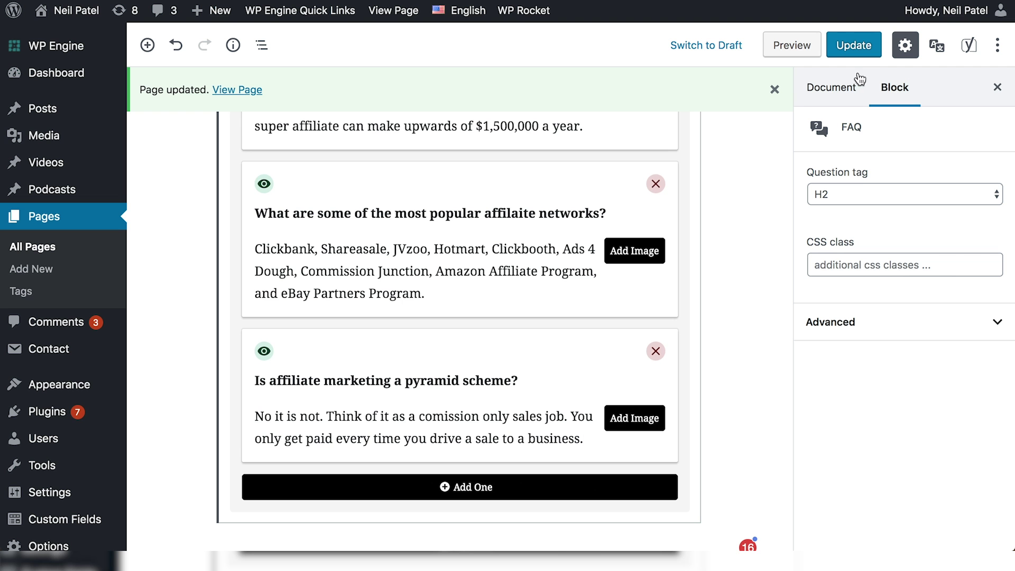
# Step: Add the FAQ items on popular affiliate networks and pyramid schemes, and update the page
pyautogui.click(851, 45)
pyautogui.scroll(3, 756, 232)
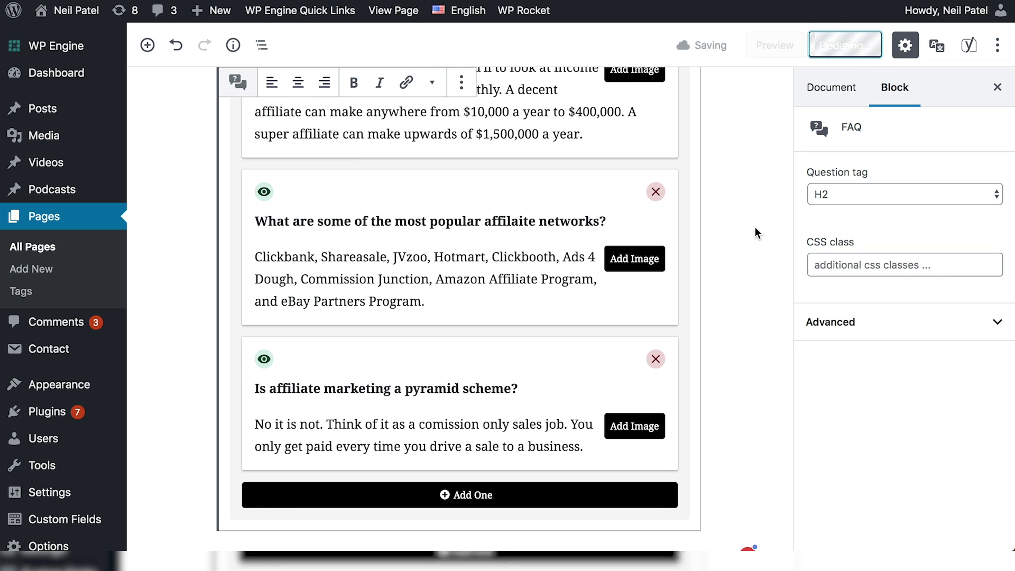
pyautogui.scroll(2, 755, 230)
pyautogui.scroll(4, 756, 230)
pyautogui.scroll(3, 755, 230)
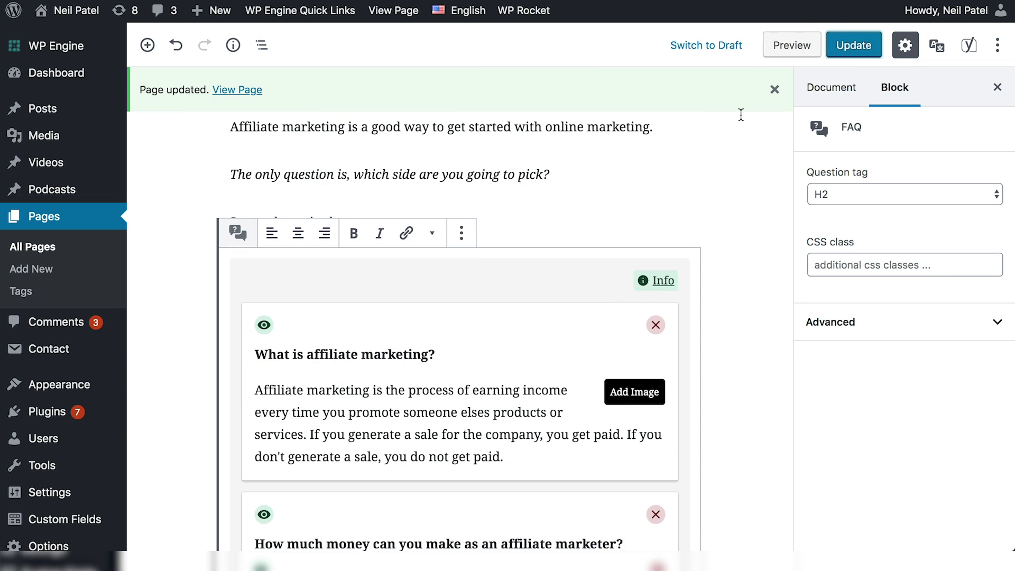
pyautogui.click(857, 54)
pyautogui.moveTo(56, 46)
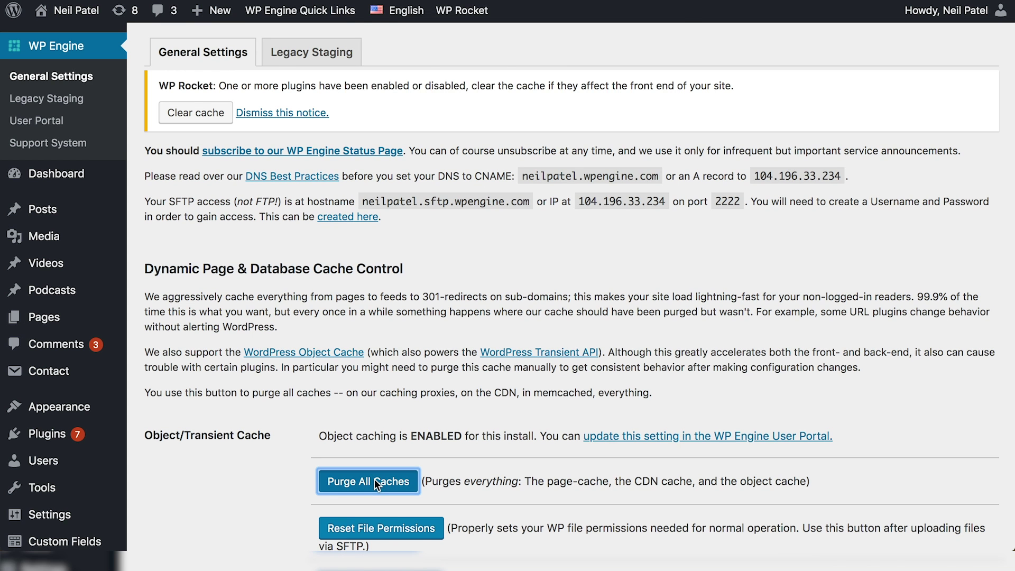
# Step: Confirm purging all WP Engine caches and load the live affiliate marketing article
pyautogui.click(642, 63)
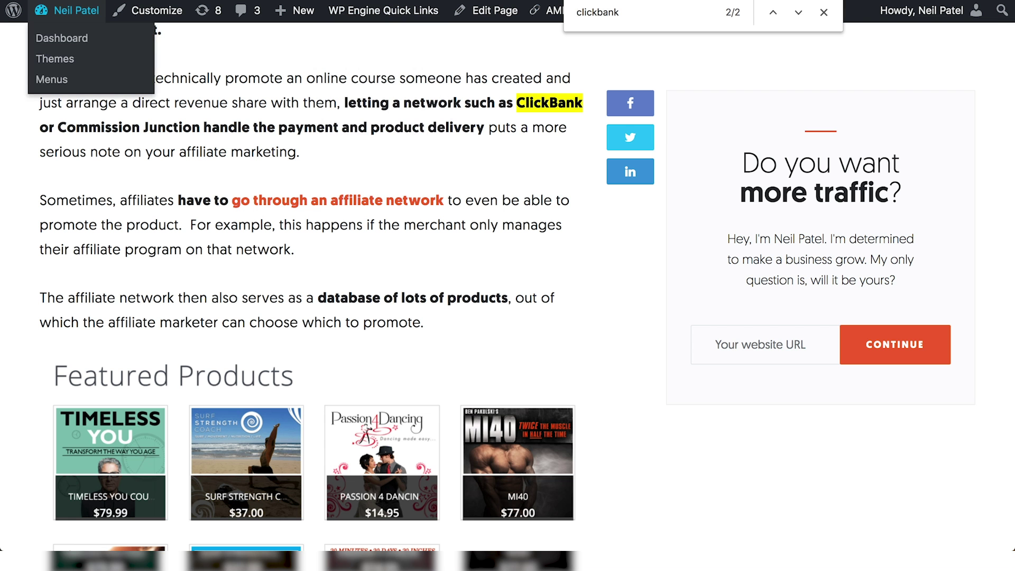
pyautogui.click(76, 11)
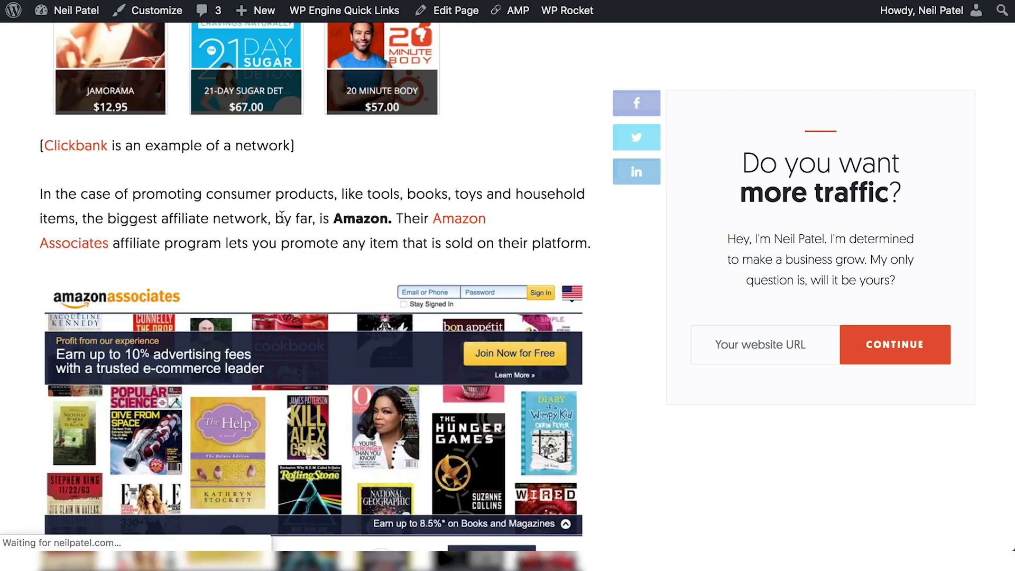
pyautogui.scroll(-10, 279, 203)
pyautogui.scroll(-10, 279, 204)
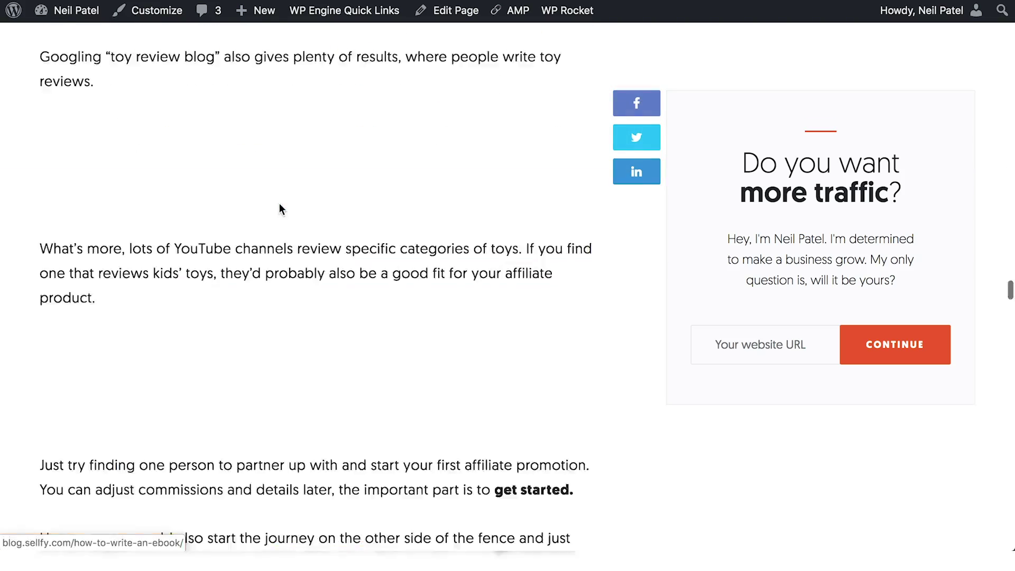
pyautogui.scroll(-10, 279, 204)
pyautogui.scroll(-10, 280, 203)
pyautogui.scroll(-10, 280, 203)
pyautogui.scroll(-10, 279, 203)
pyautogui.scroll(-10, 280, 204)
pyautogui.scroll(-10, 279, 210)
pyautogui.scroll(-10, 280, 211)
pyautogui.scroll(-10, 279, 210)
pyautogui.scroll(-10, 280, 210)
pyautogui.scroll(-10, 279, 208)
pyautogui.scroll(-5, 279, 208)
pyautogui.scroll(10, 279, 208)
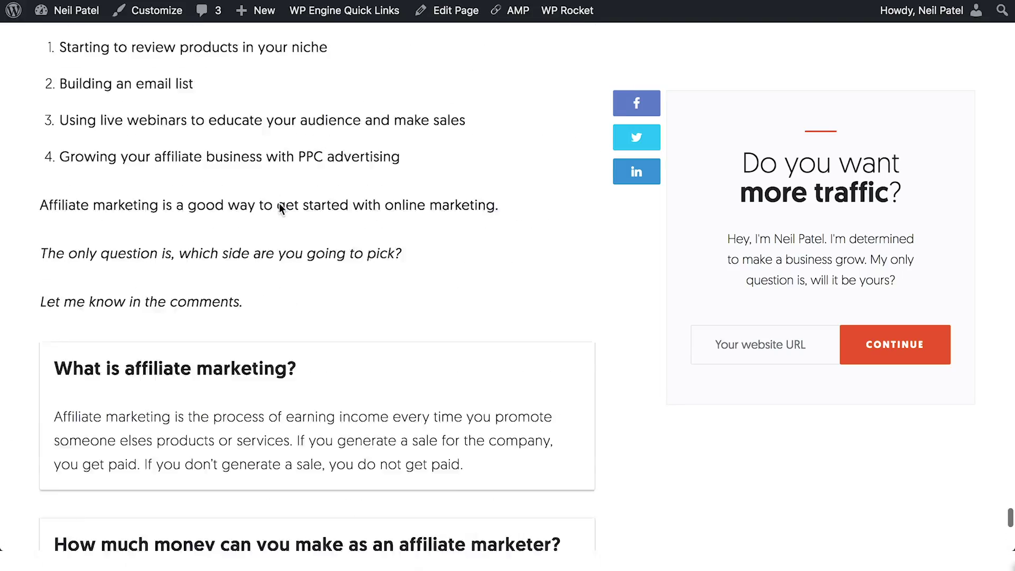
pyautogui.scroll(1, 279, 209)
pyautogui.scroll(-2, 280, 209)
# Step: Select the first FAQ answer paragraph on the live article
pyautogui.tripleClick(240, 328)
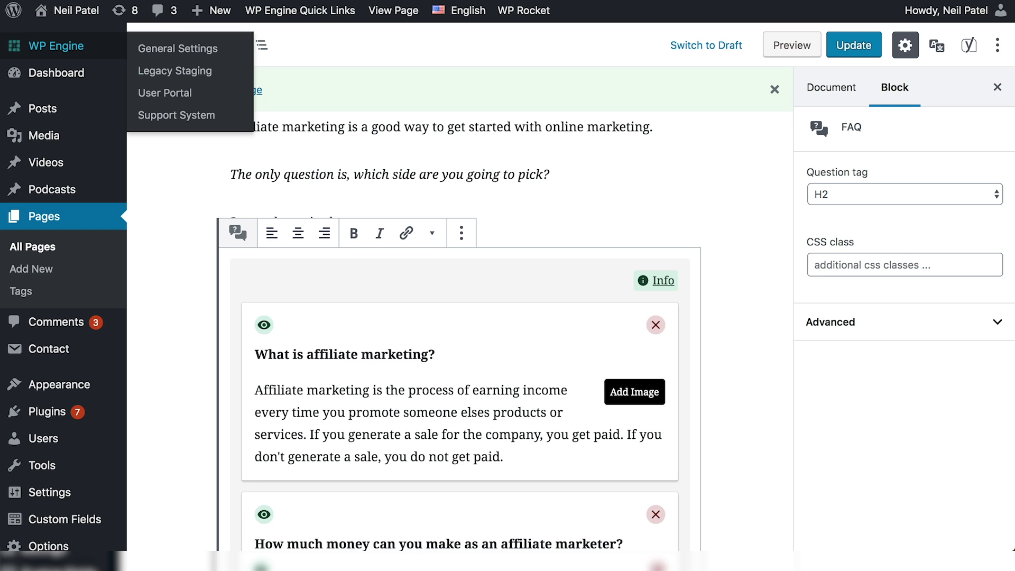
pyautogui.scroll(3, 345, 315)
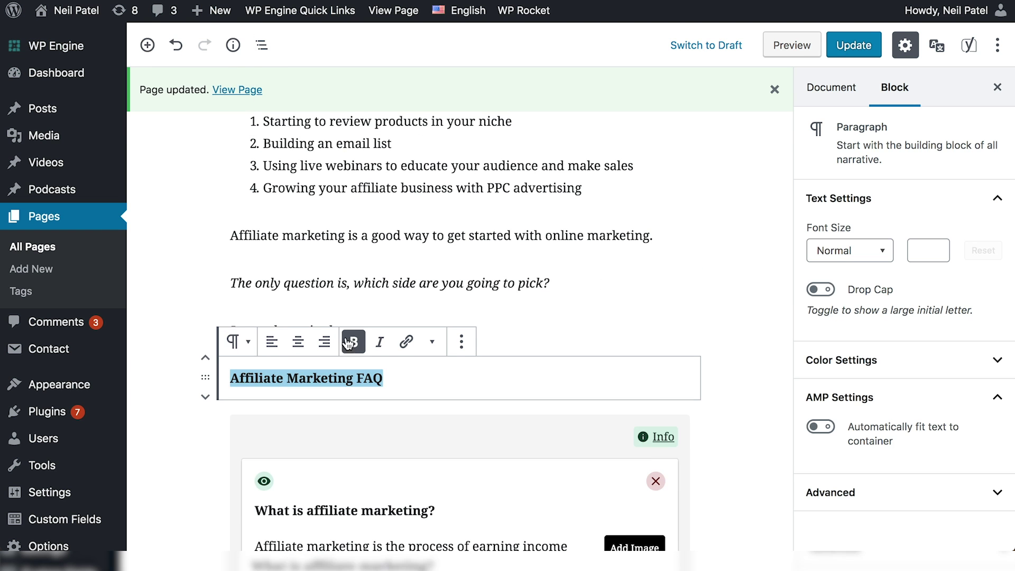
# Step: Turn the 'Affiliate Marketing FAQ' paragraph into an H2 heading and update the page
pyautogui.click(237, 342)
pyautogui.click(270, 186)
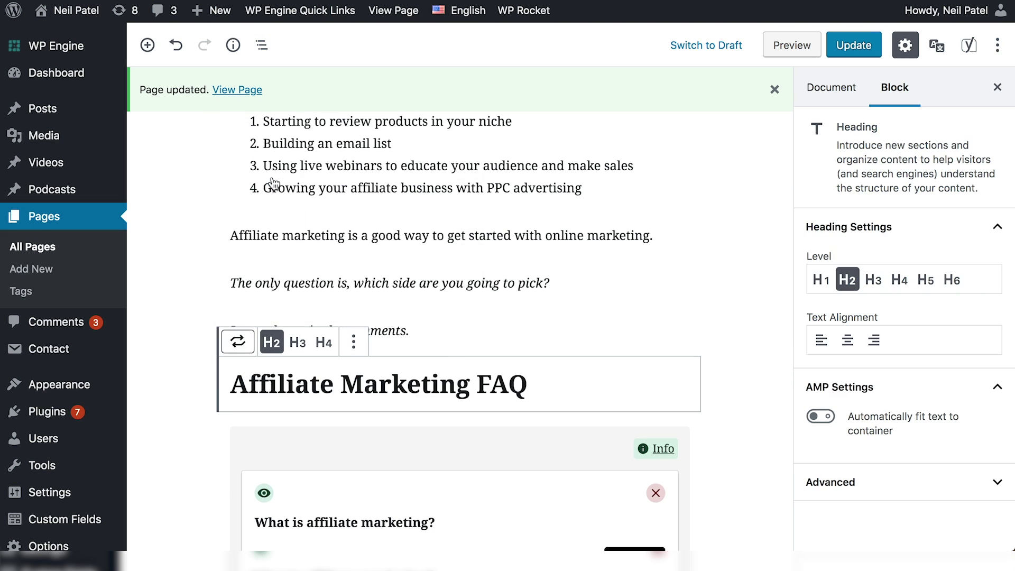
pyautogui.click(860, 44)
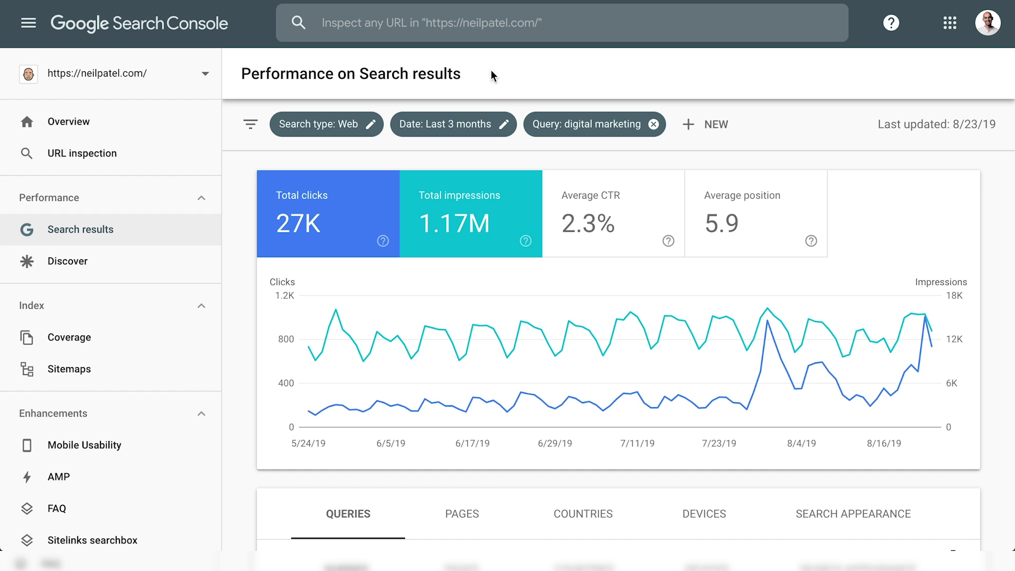
# Step: Inspect the pasted affiliate marketing page URL, request indexing, and dismiss the confirmation
pyautogui.click(487, 22)
pyautogui.write('https://neilpatel.com/what-is-affiliate-marketing/')
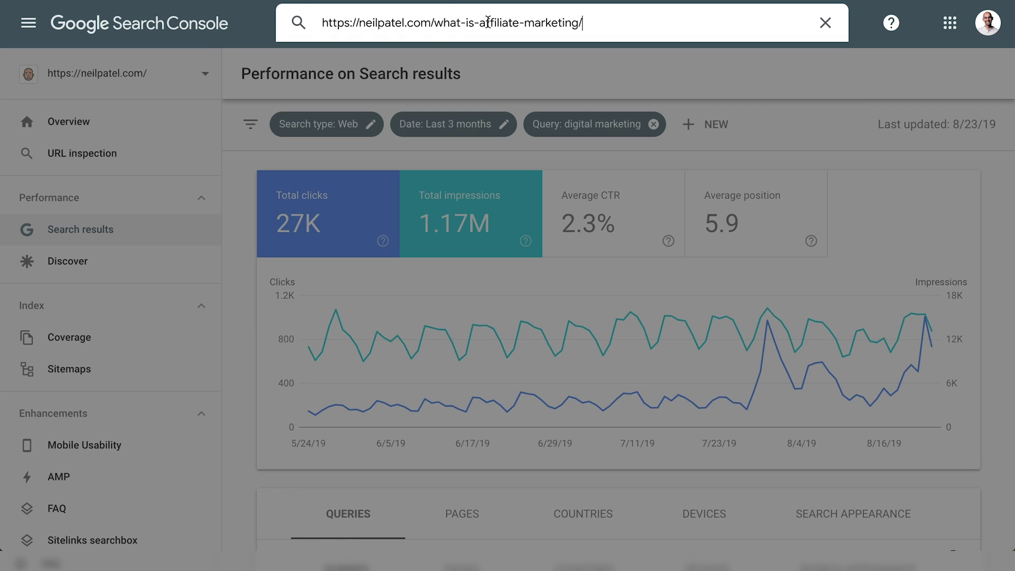
pyautogui.press('Return')
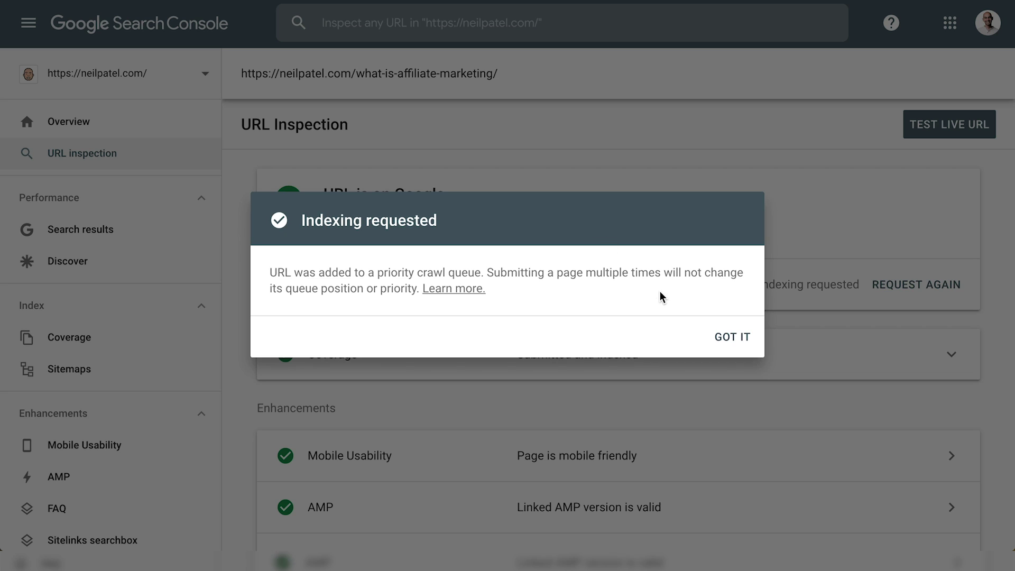
pyautogui.click(732, 337)
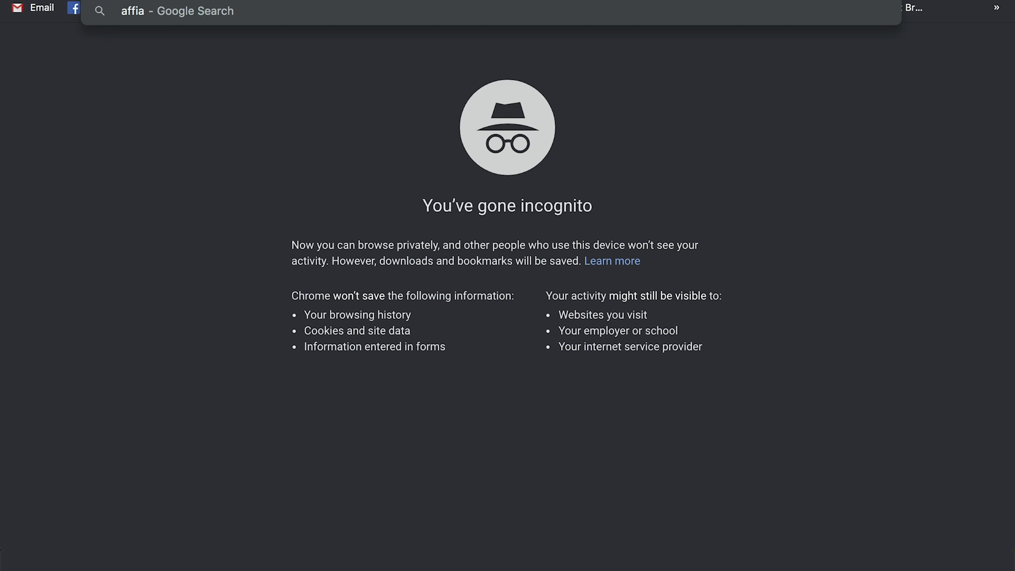
pyautogui.write('liate market')
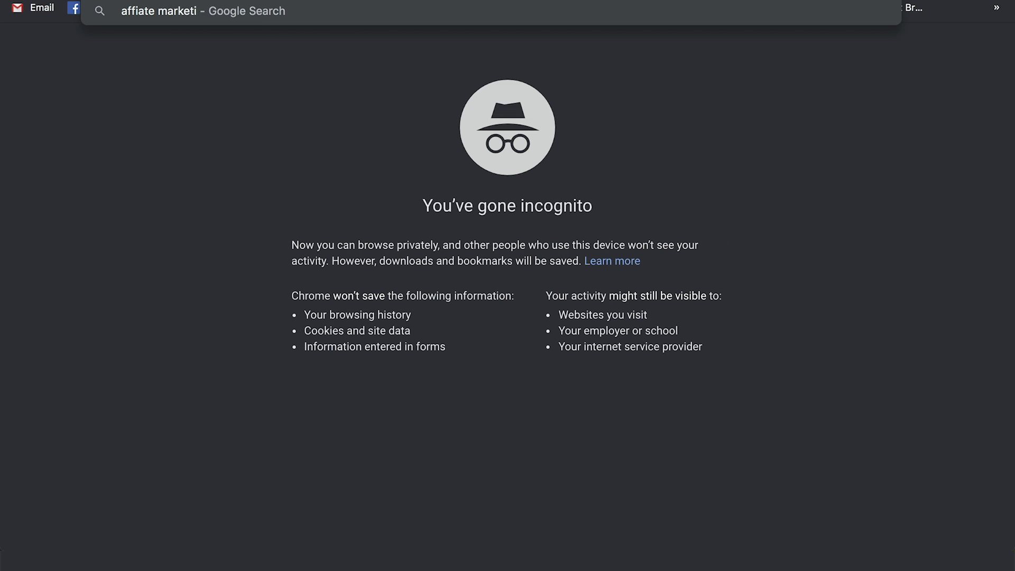
pyautogui.write('ing')
# Step: Run a Google search for 'affiliate marketing' in an incognito window
pyautogui.press('Return')
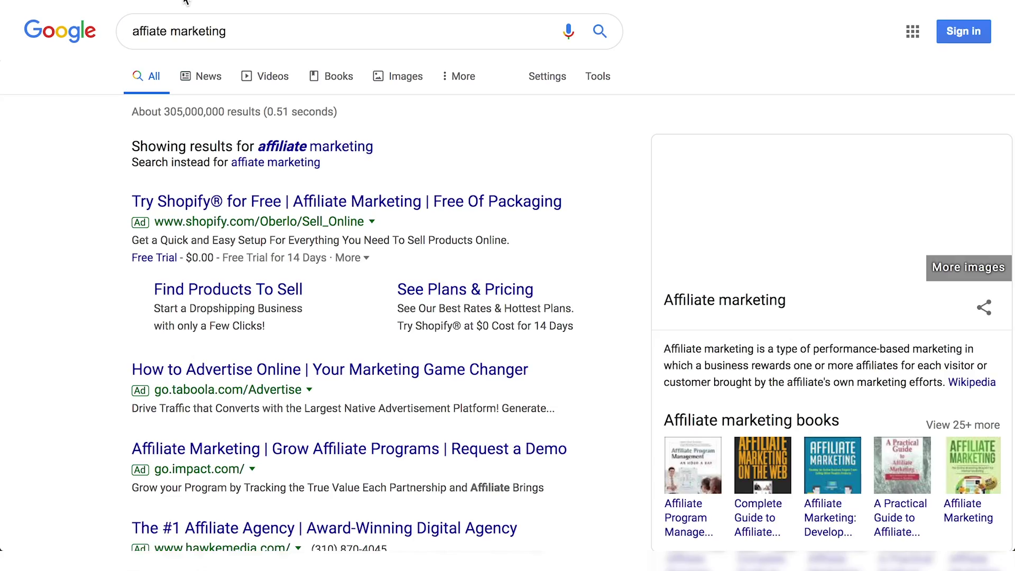
pyautogui.scroll(-4, 270, 265)
pyautogui.scroll(4, 271, 253)
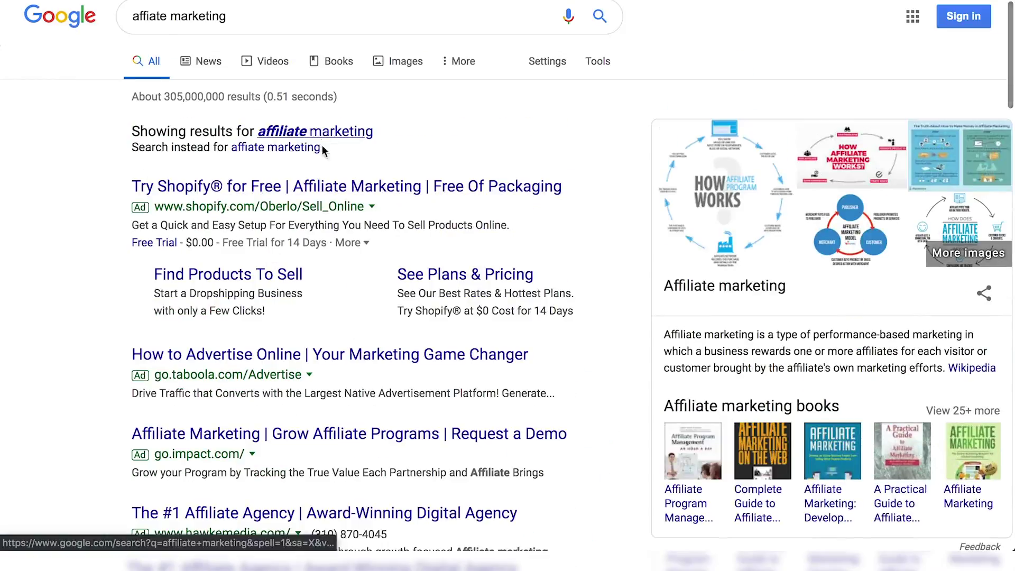
pyautogui.scroll(-2, 322, 198)
pyautogui.scroll(-7, 323, 243)
pyautogui.scroll(3, 322, 241)
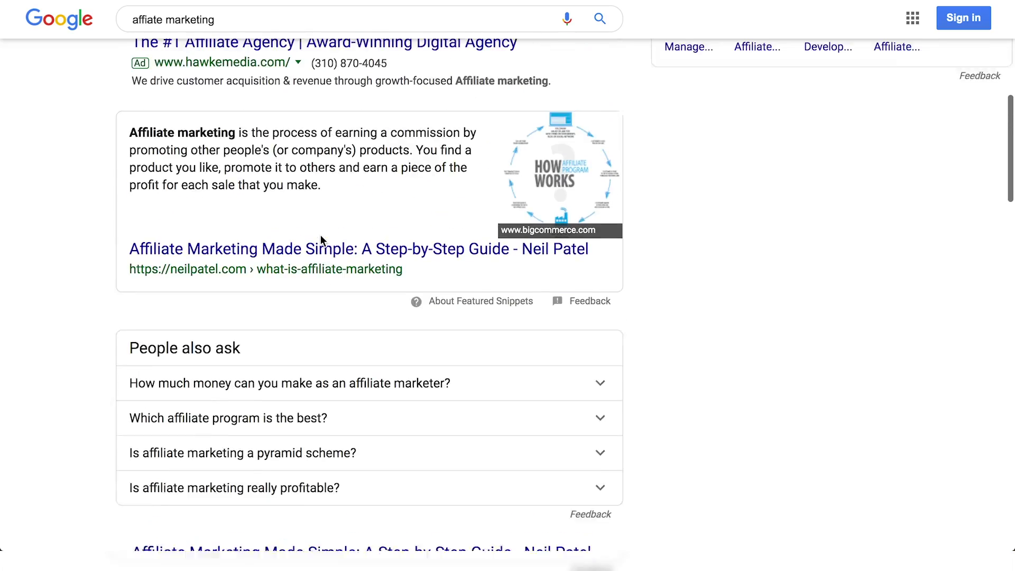
pyautogui.scroll(-1, 321, 194)
pyautogui.scroll(-2, 321, 193)
pyautogui.scroll(-1, 310, 322)
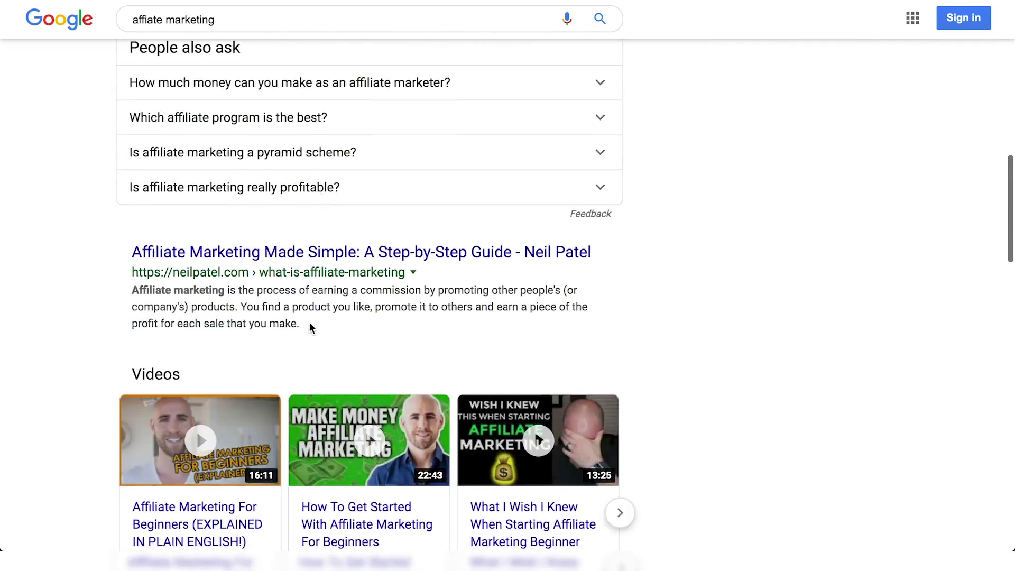
pyautogui.scroll(2, 309, 322)
pyautogui.scroll(5, 310, 323)
pyautogui.scroll(-1, 327, 158)
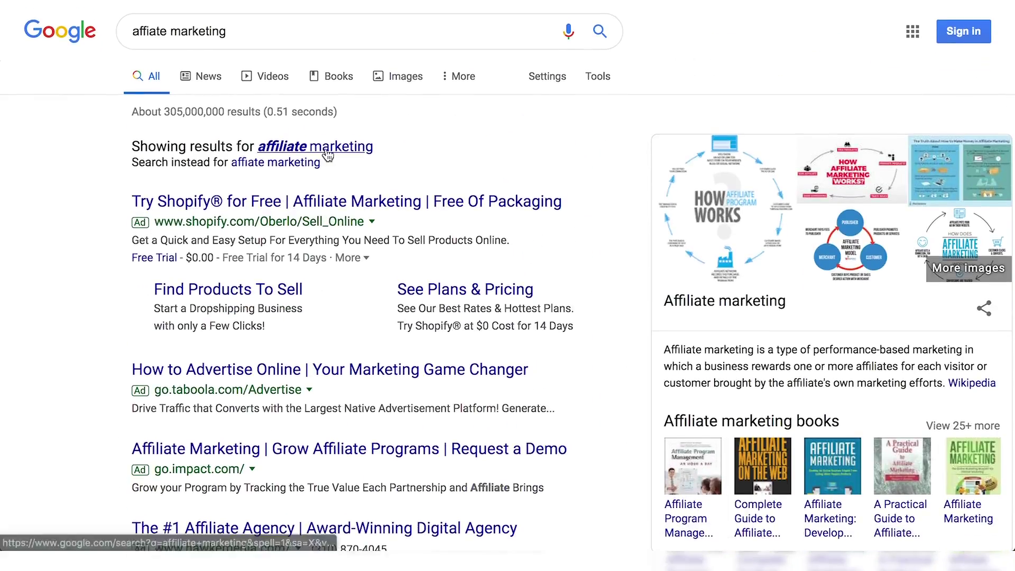
pyautogui.scroll(-2, 328, 164)
pyautogui.scroll(-1, 332, 338)
pyautogui.scroll(-5, 332, 339)
pyautogui.scroll(-1, 334, 345)
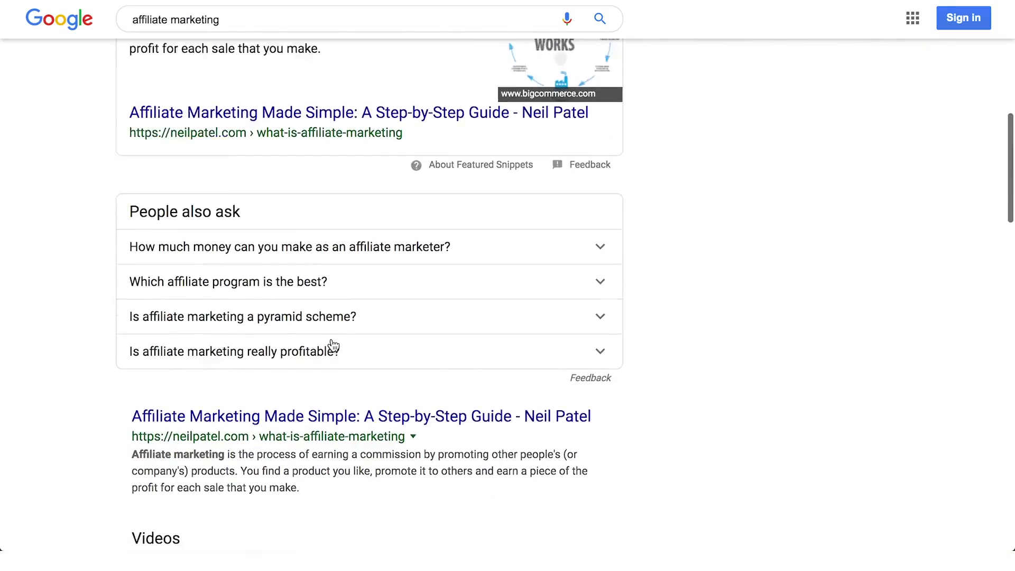
pyautogui.scroll(-3, 333, 345)
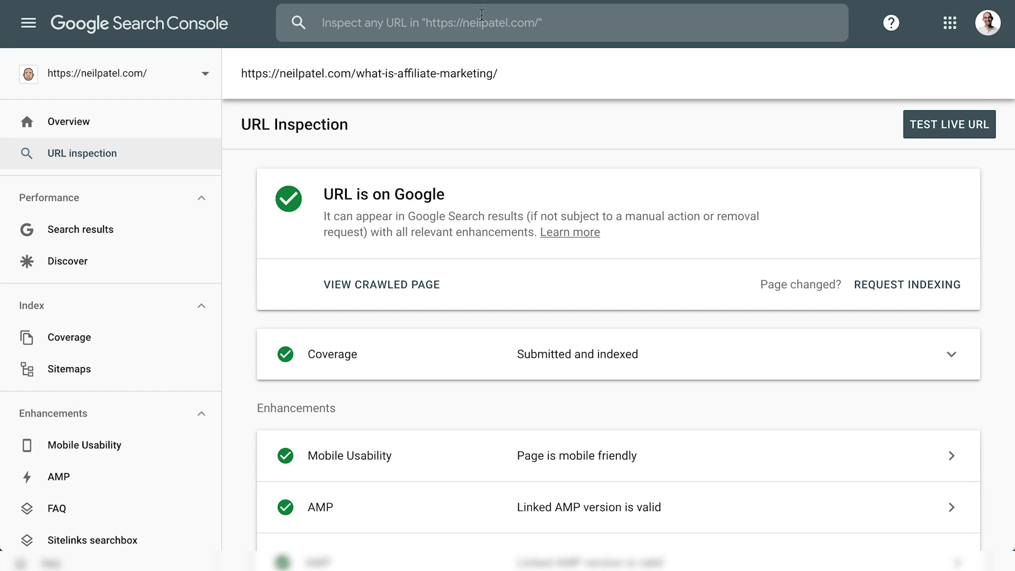
# Step: Request indexing for the affiliate marketing page and dismiss the confirmation
pyautogui.click(898, 280)
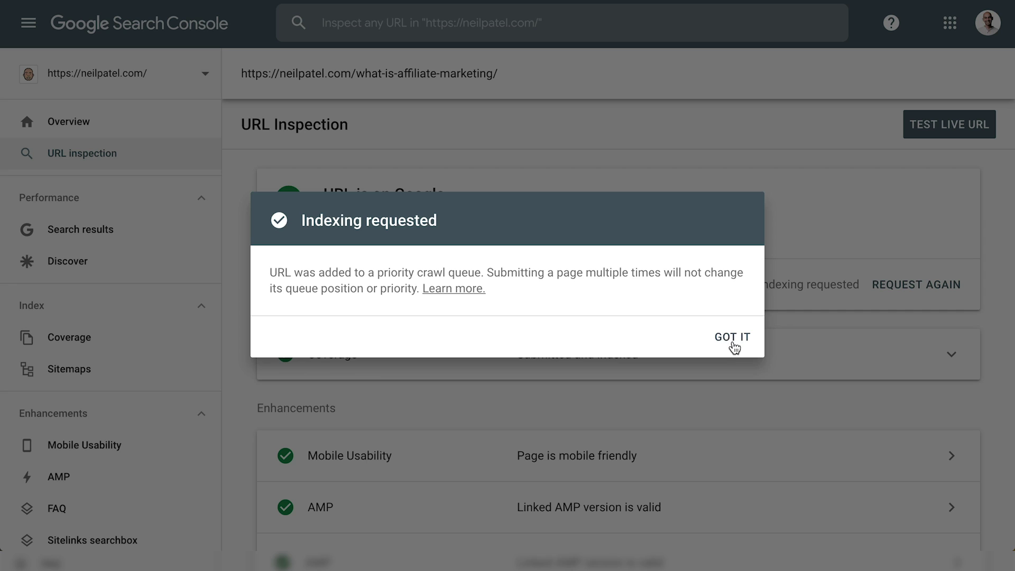
pyautogui.click(733, 337)
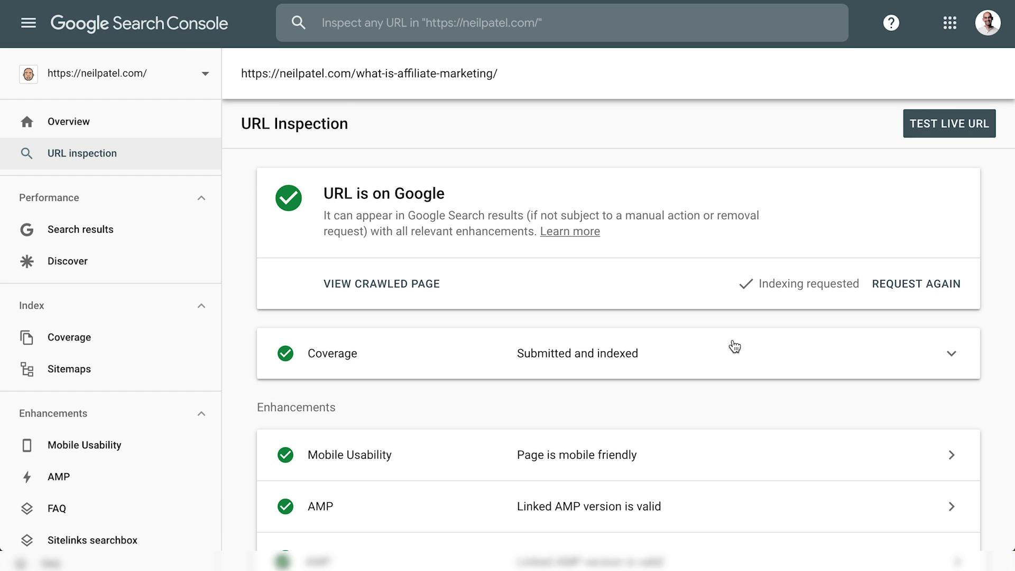
pyautogui.scroll(-2, 735, 346)
# Step: Open the FAQ enhancement report and expand 'Unnamed item' to view its questions
pyautogui.click(449, 438)
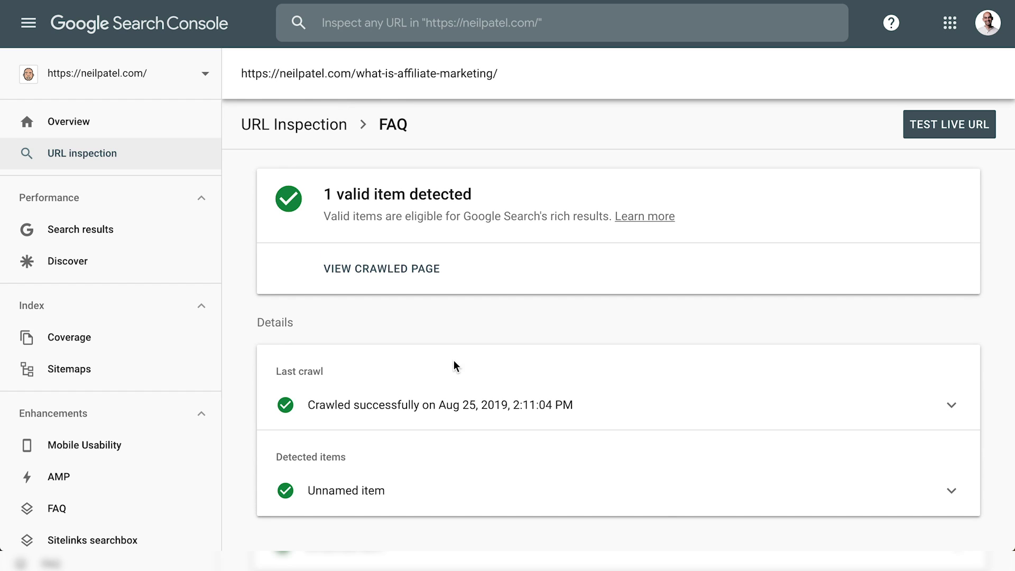
pyautogui.click(479, 485)
pyautogui.scroll(-4, 478, 484)
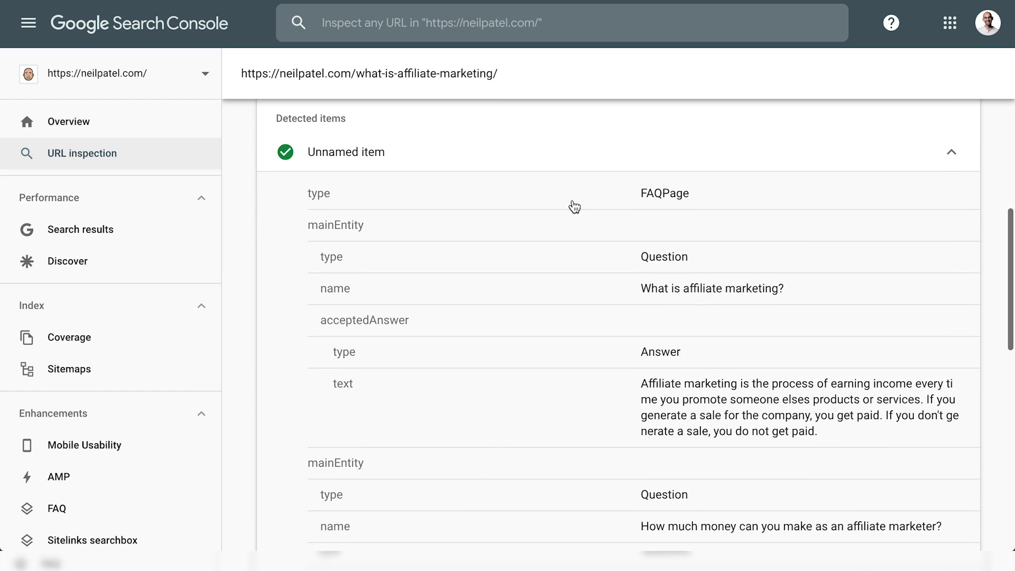
pyautogui.scroll(-2, 663, 435)
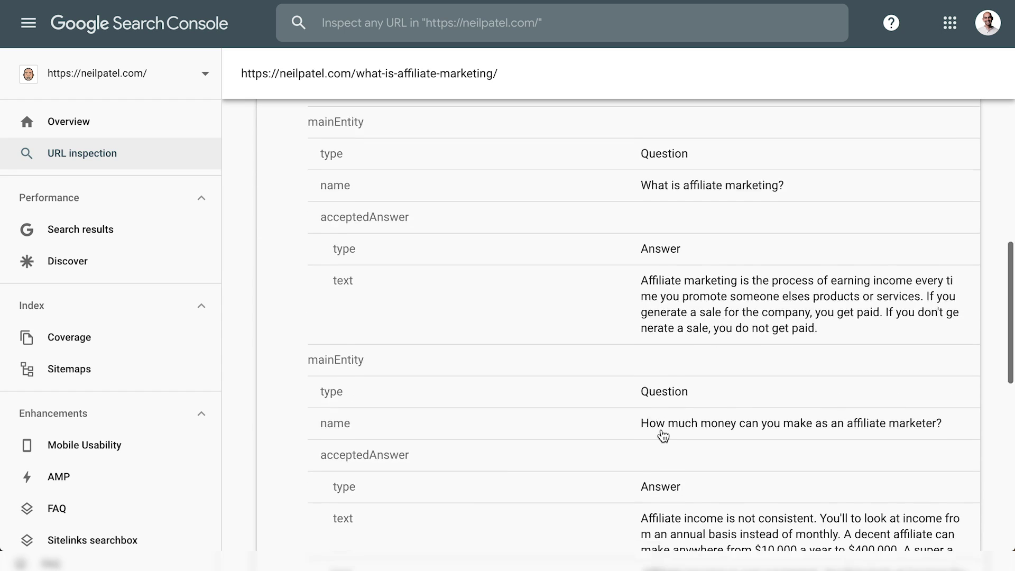
pyautogui.scroll(-1, 663, 436)
pyautogui.scroll(-2, 663, 436)
pyautogui.scroll(-2, 664, 436)
pyautogui.scroll(-1, 663, 435)
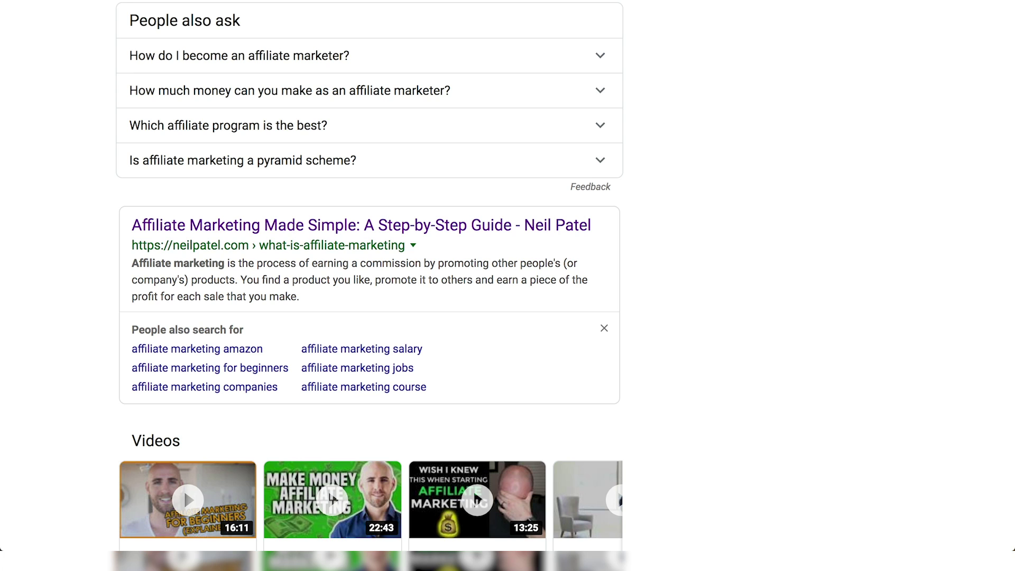
# Step: Reload the results and expand the Neil Patel FAQ answers, including earnings and pyramid scheme
pyautogui.hotkey('ctrl', 'r')
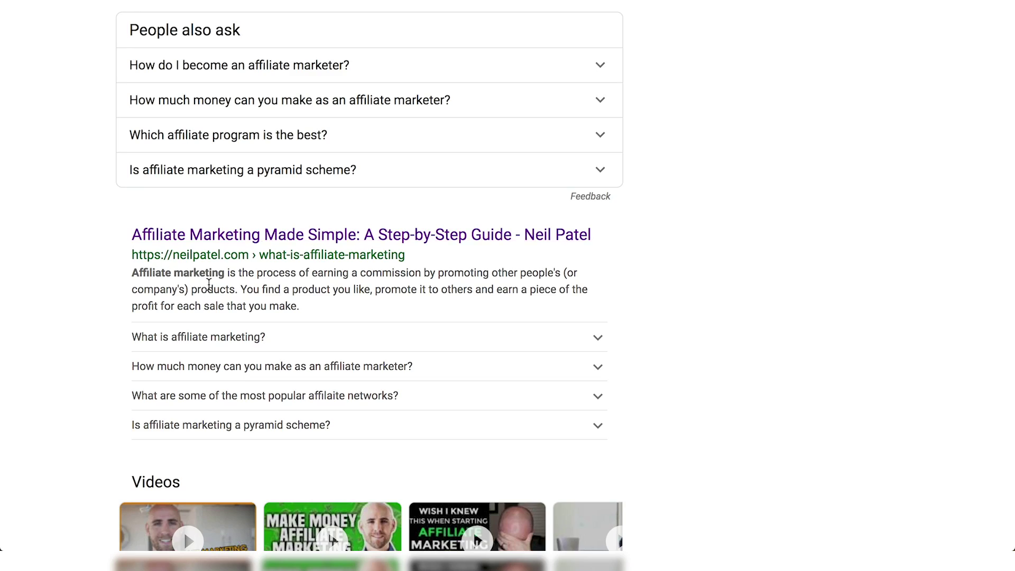
pyautogui.scroll(10, 183, 269)
pyautogui.scroll(-3, 226, 289)
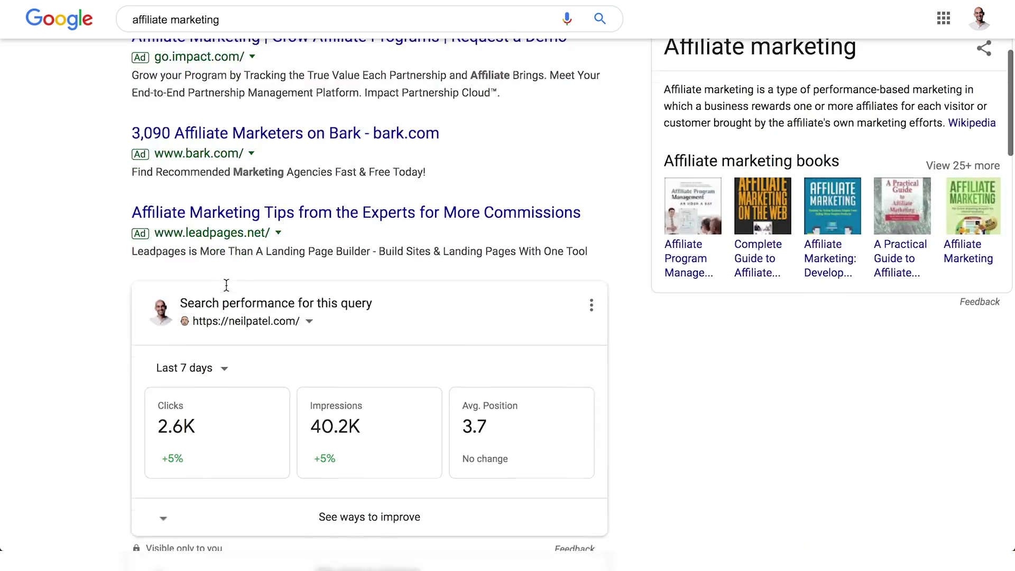
pyautogui.scroll(-5, 226, 290)
pyautogui.scroll(-3, 226, 289)
pyautogui.scroll(-1, 228, 268)
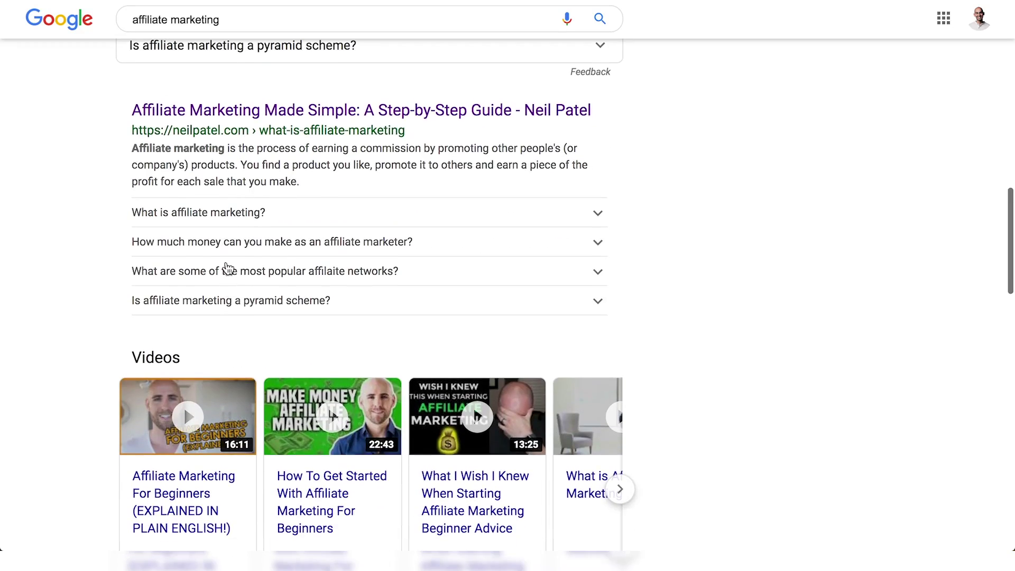
pyautogui.click(229, 225)
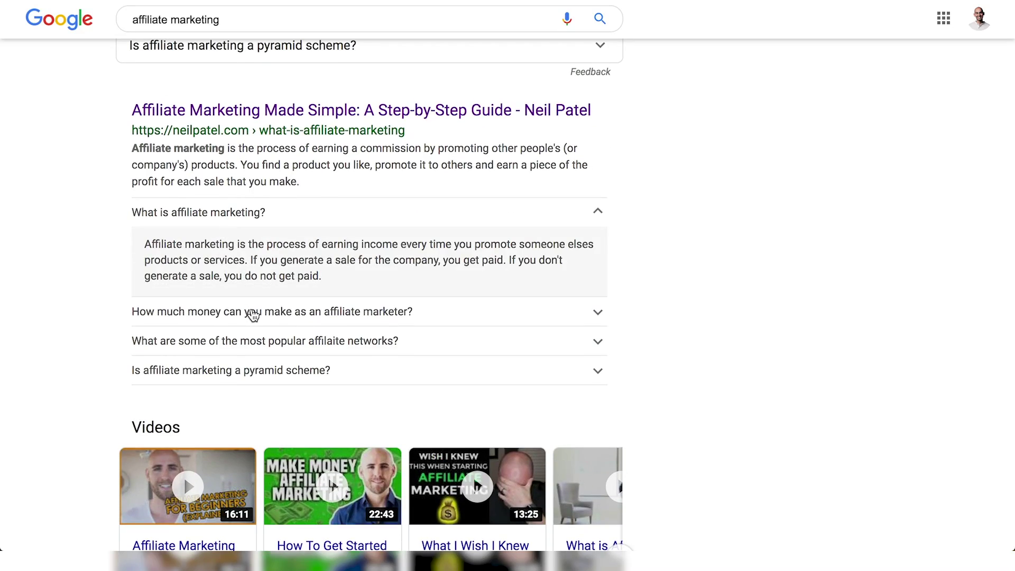
pyautogui.click(252, 315)
pyautogui.click(259, 369)
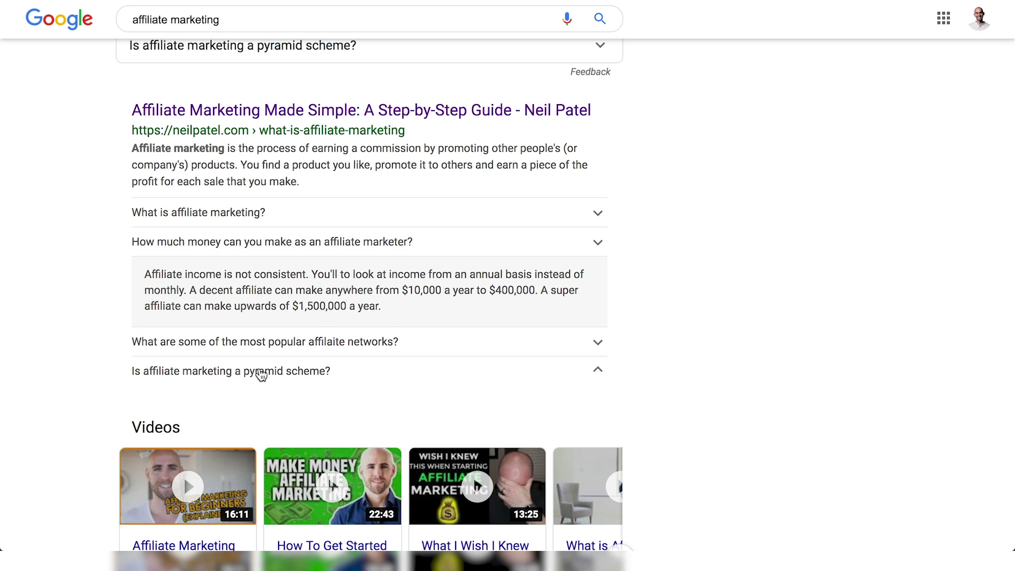
pyautogui.scroll(3, 260, 368)
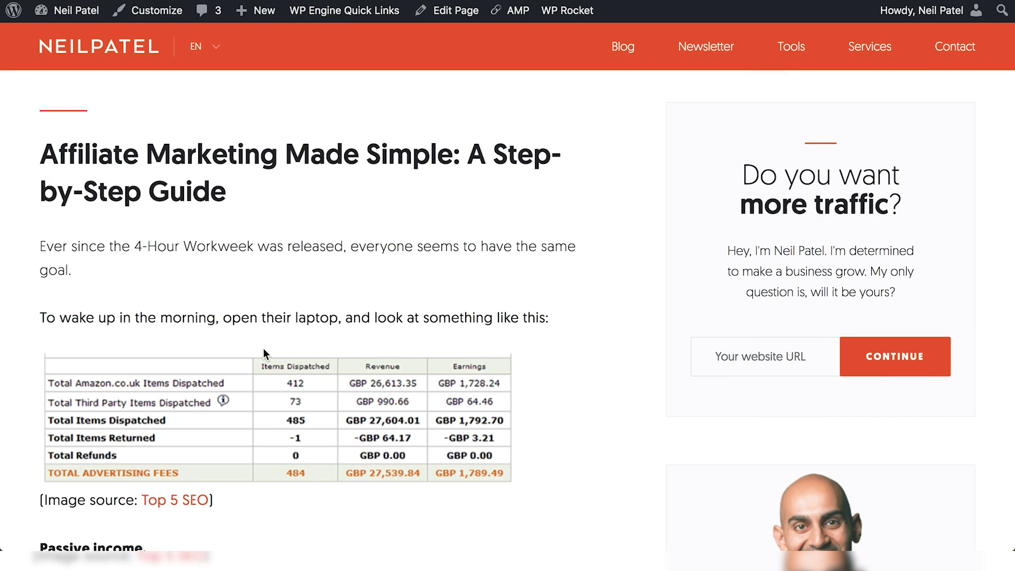
pyautogui.scroll(-3, 264, 349)
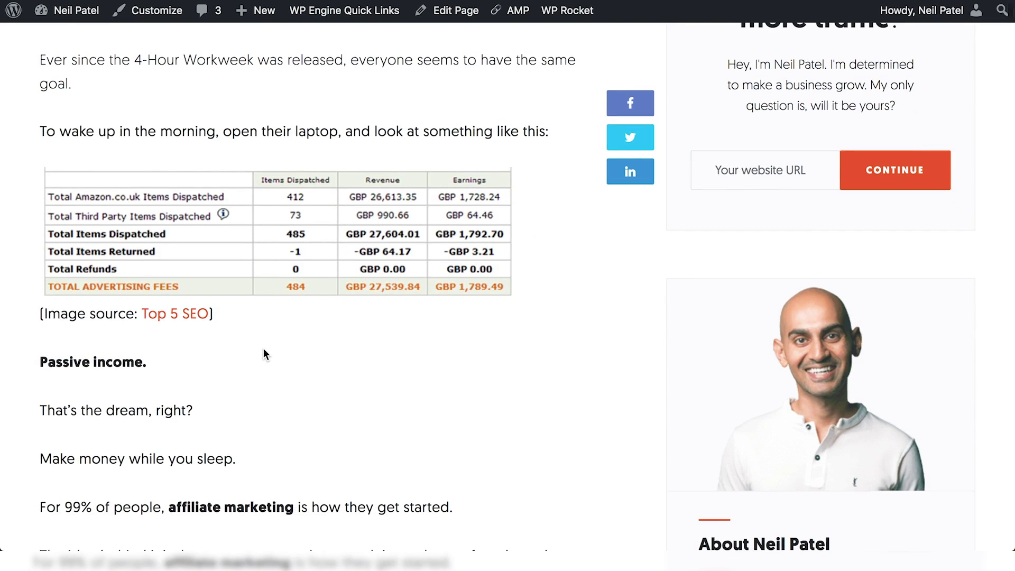
pyautogui.scroll(-3, 264, 354)
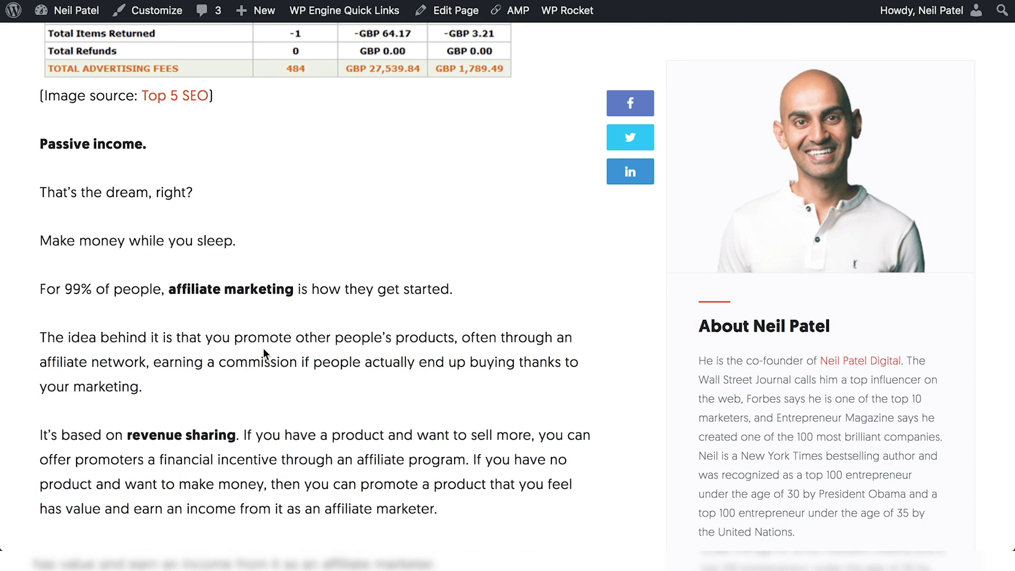